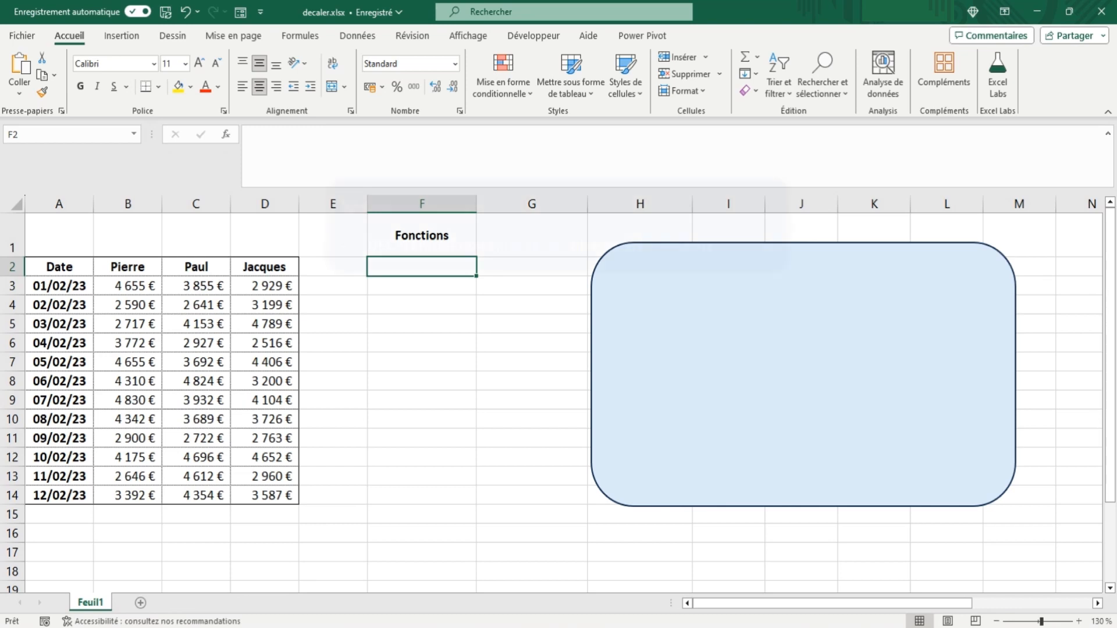
Step: Enter the formula =DECALER(A2;4;2;1;1) in cell F2, using the Date header as the reference
type("=dec")
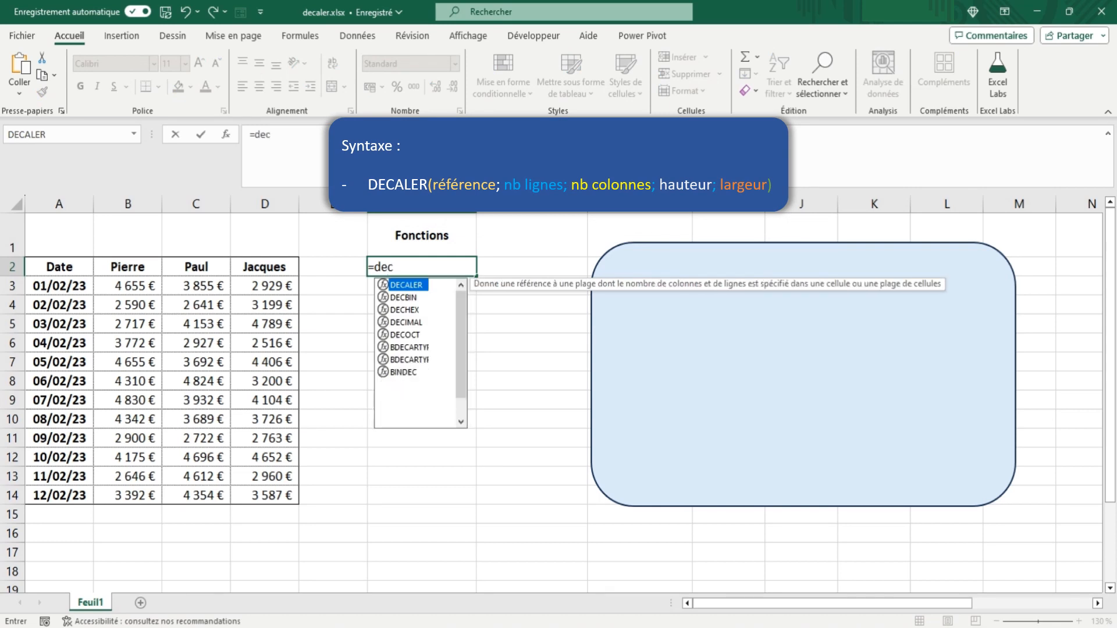
type("aler(")
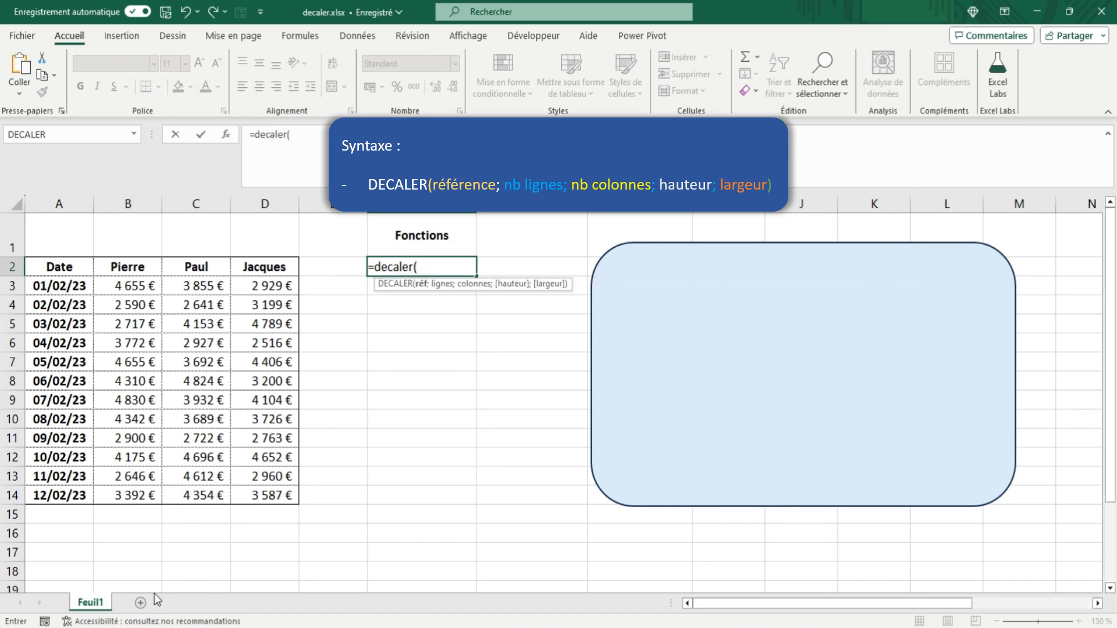
left_click(66, 268)
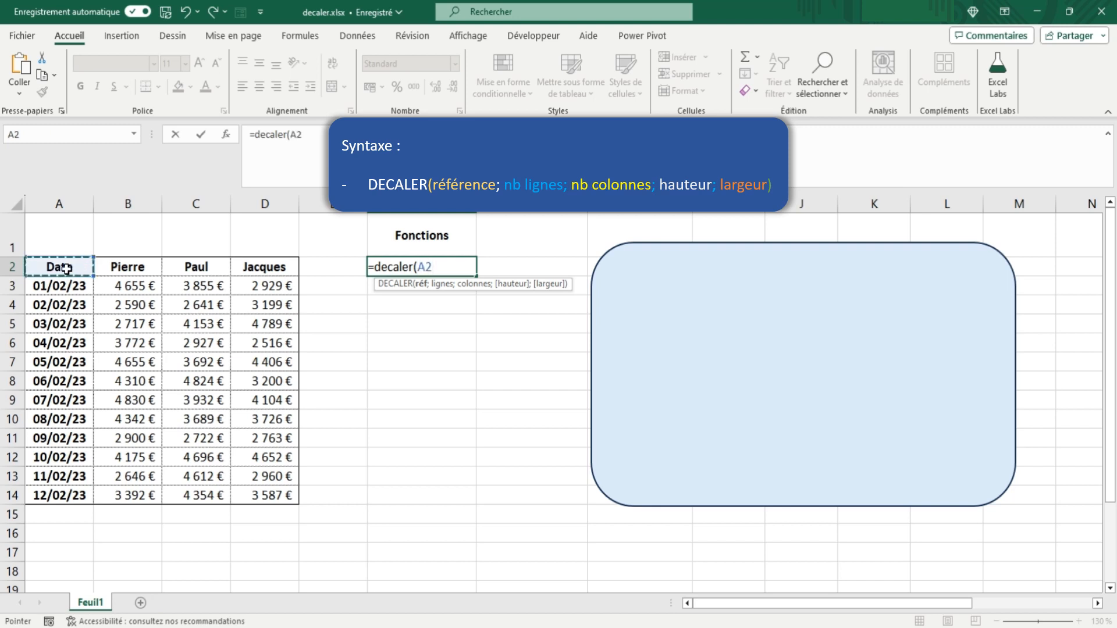
type(";")
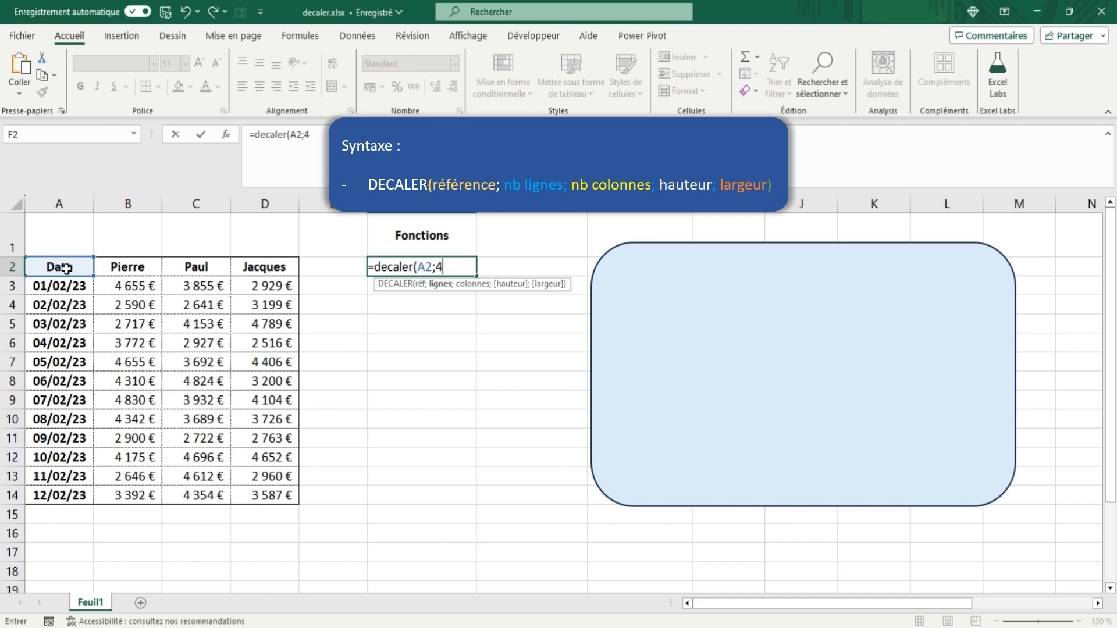
type("4;")
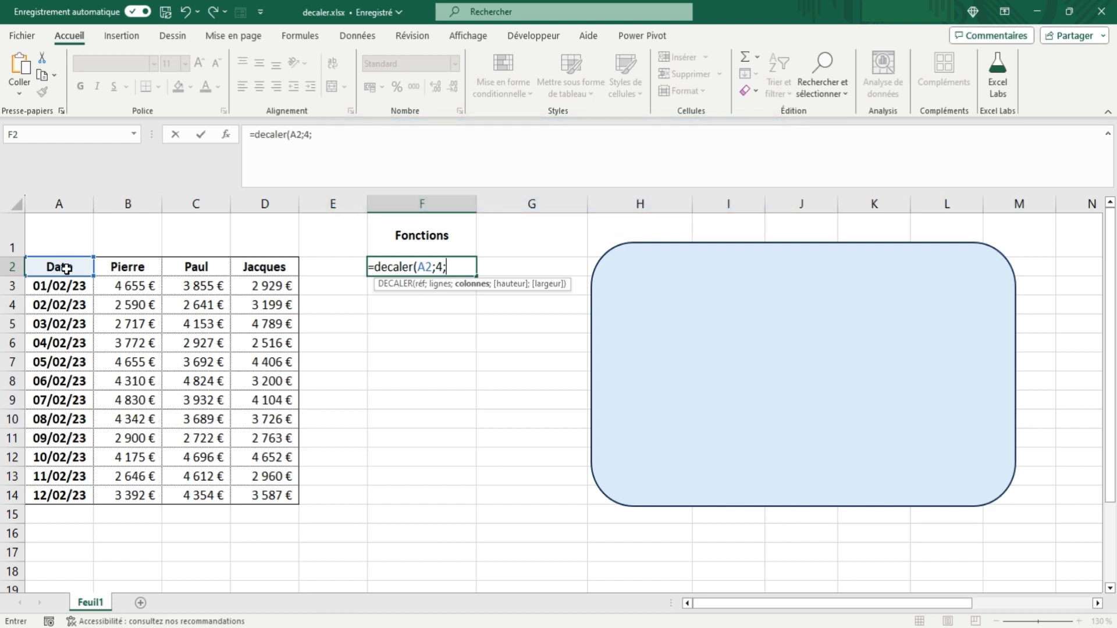
type("2;1")
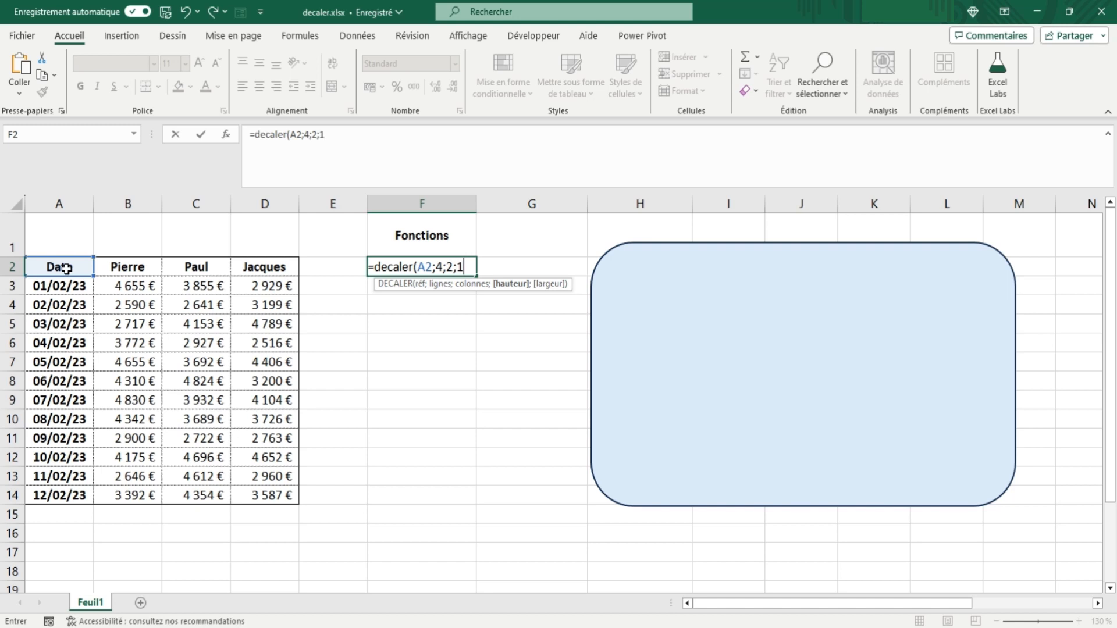
type(";1)")
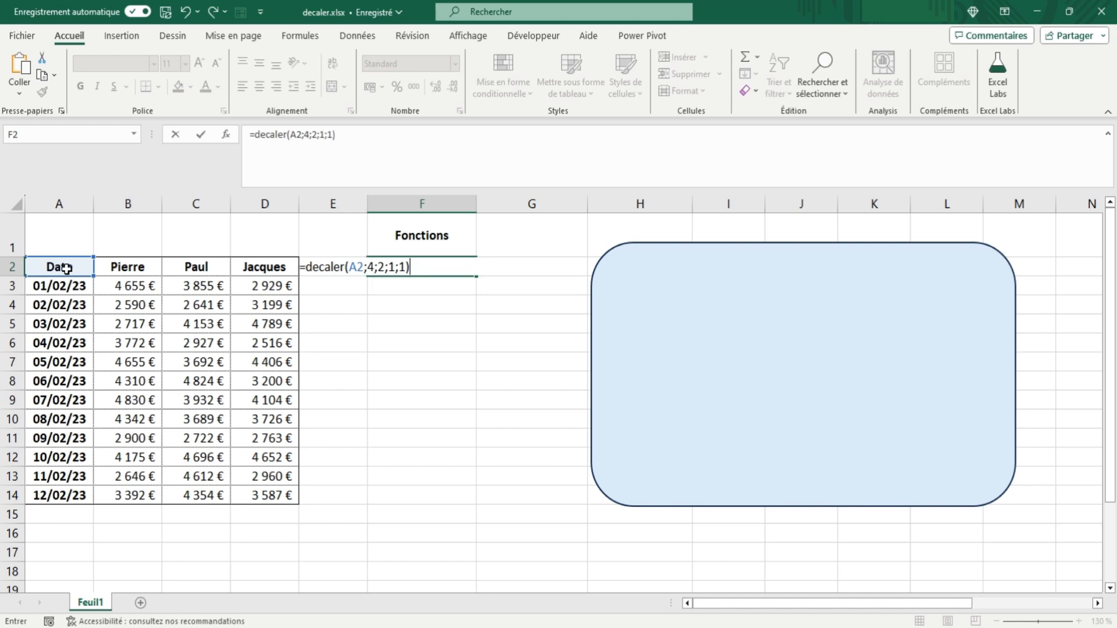
key("Tab")
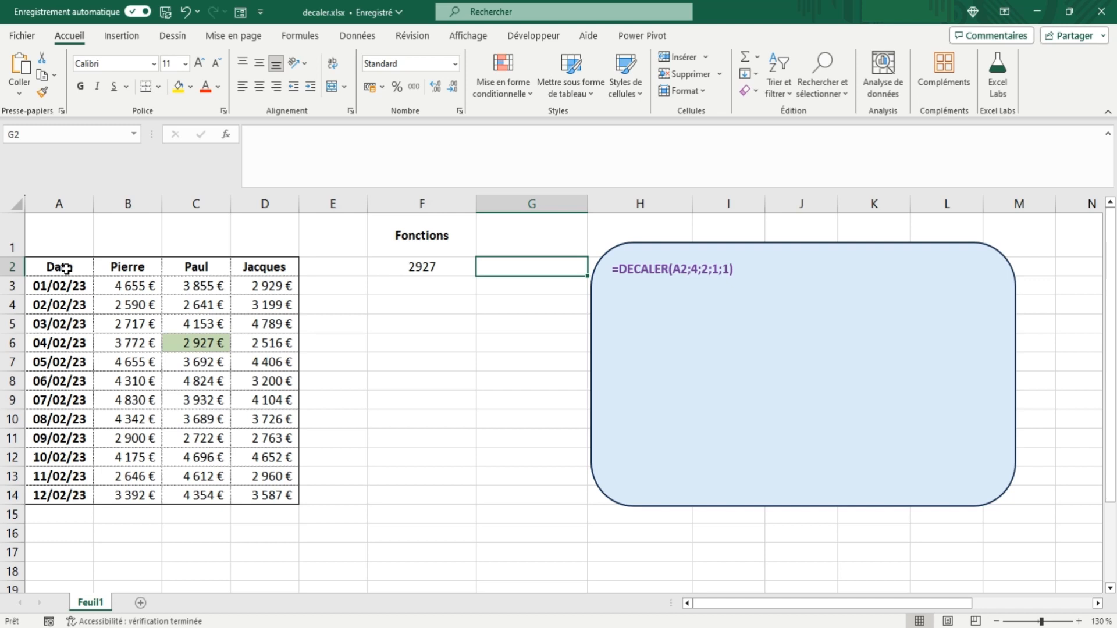
Step: Trace the F2 formula's offset in the table, from A2 four rows down and two columns right to C6
key("Left")
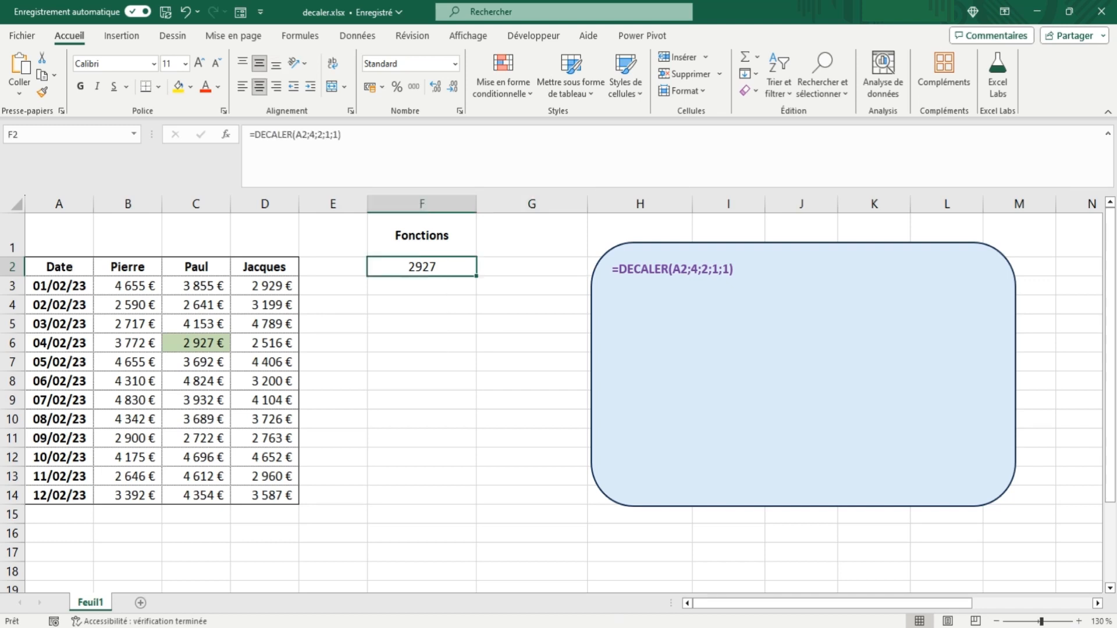
left_click(72, 269)
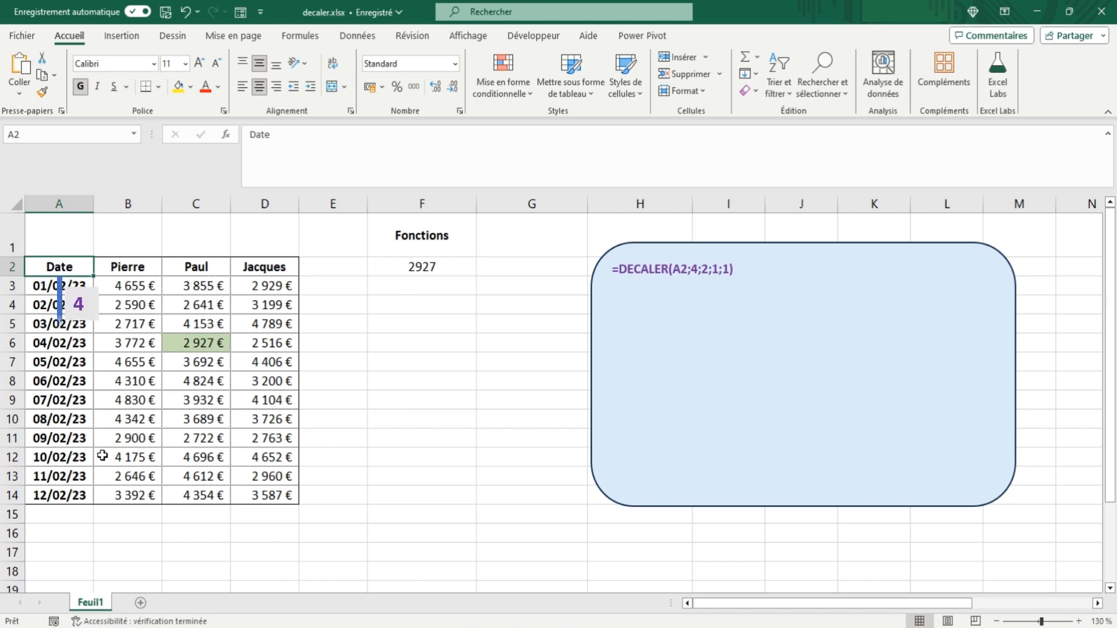
key("Down")
key("Down")
key("Down")
key("Down")
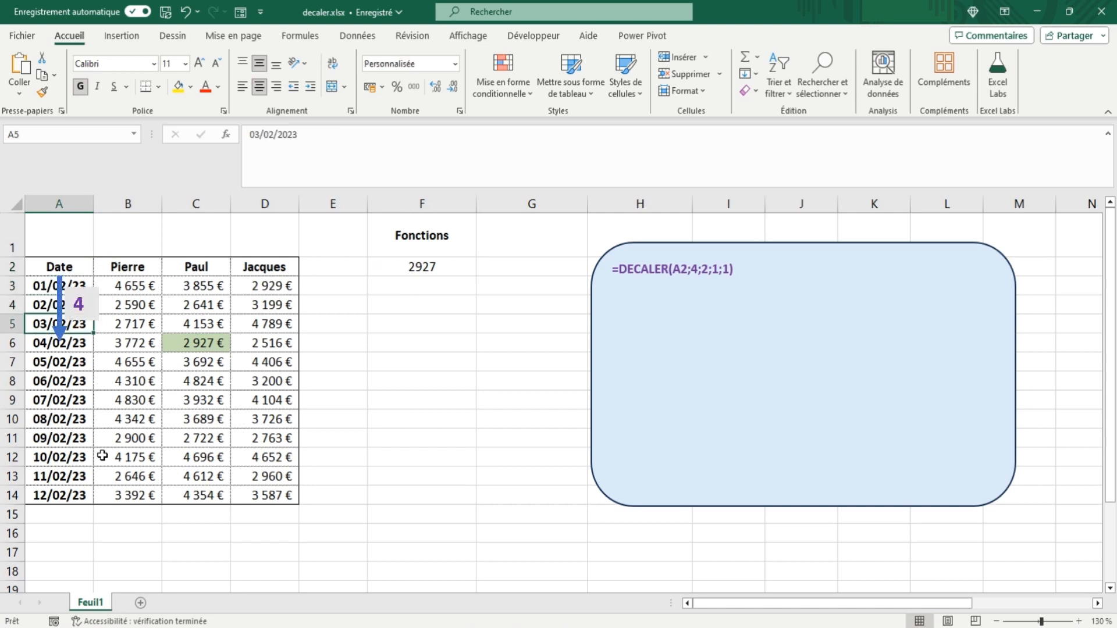
key("Right")
key("Right")
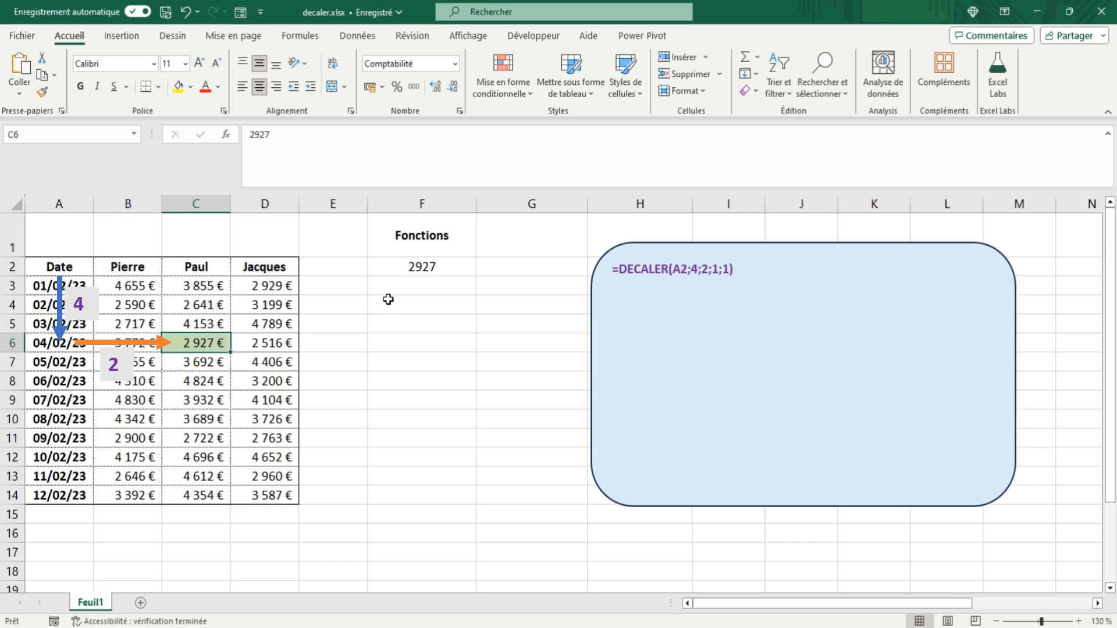
Step: Enter the formula =DECALER(C6;-4;-2;1;1) in cell F3 to offset upward and leftward from C6
left_click(416, 290)
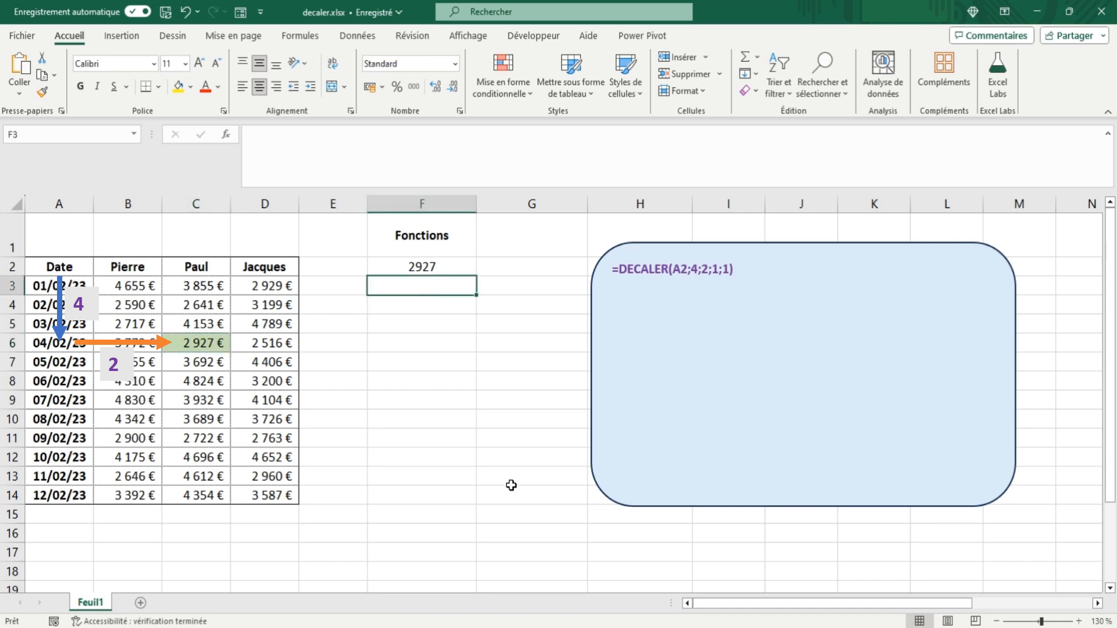
type("=decaler(")
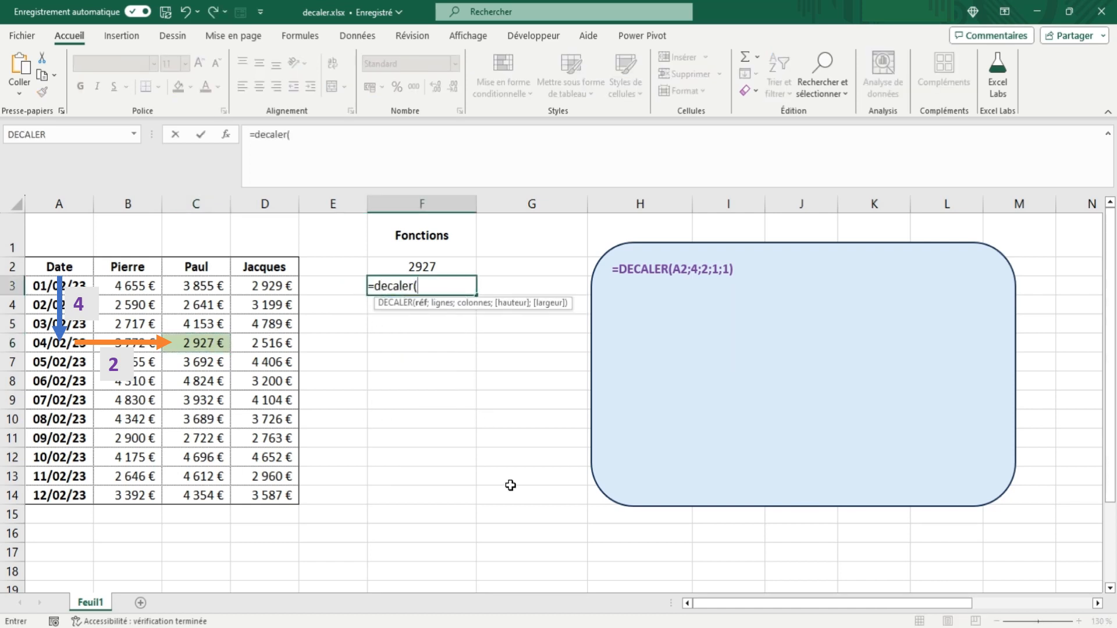
left_click(205, 344)
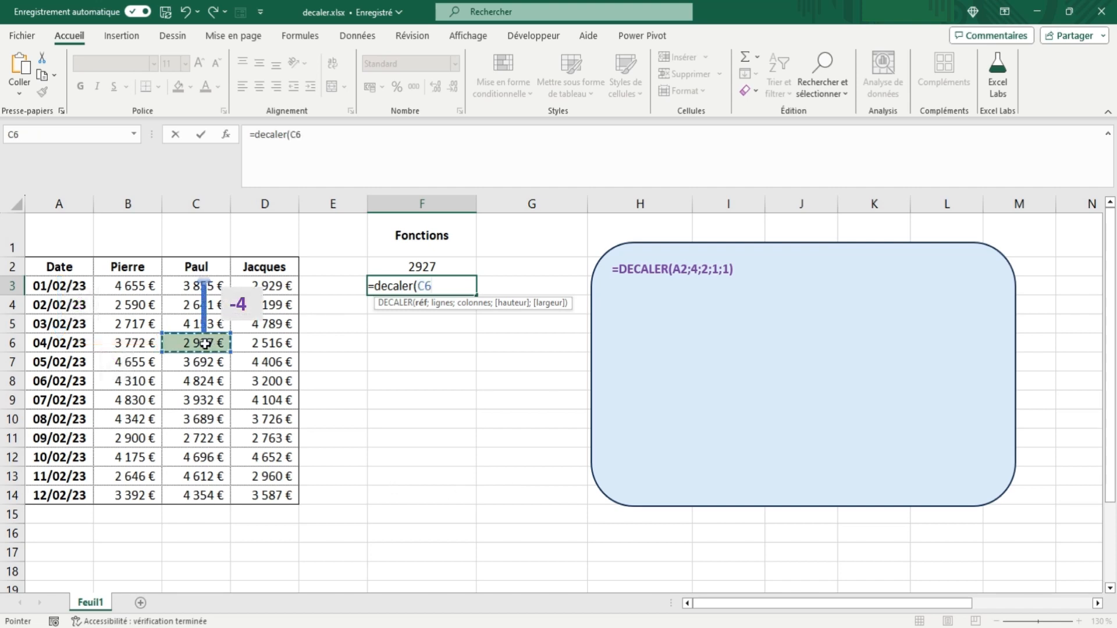
type(";-4")
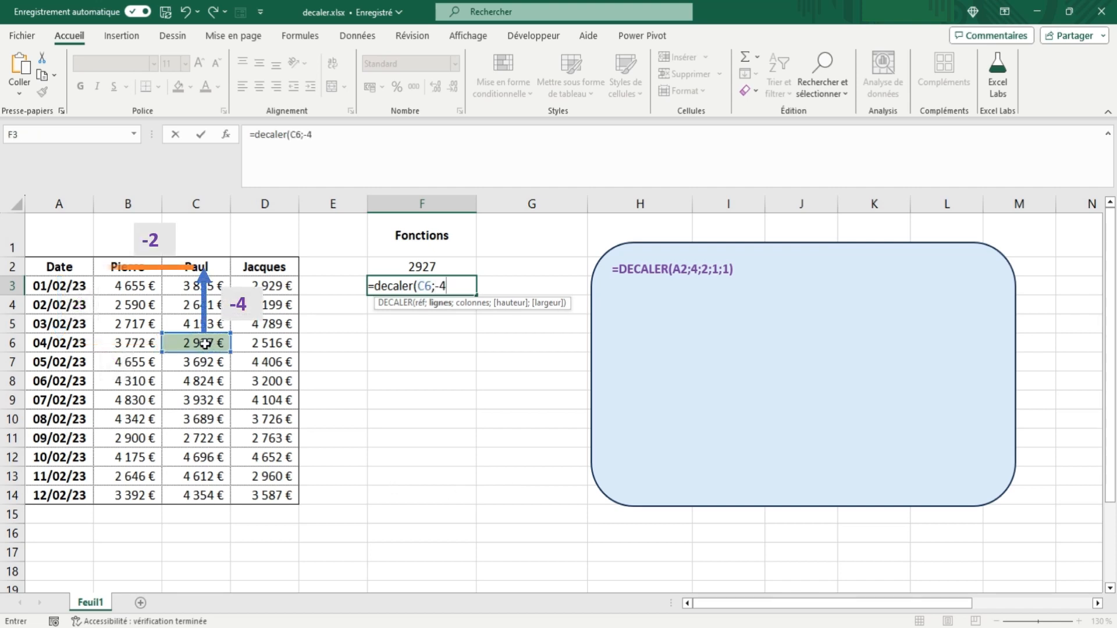
type(";-2")
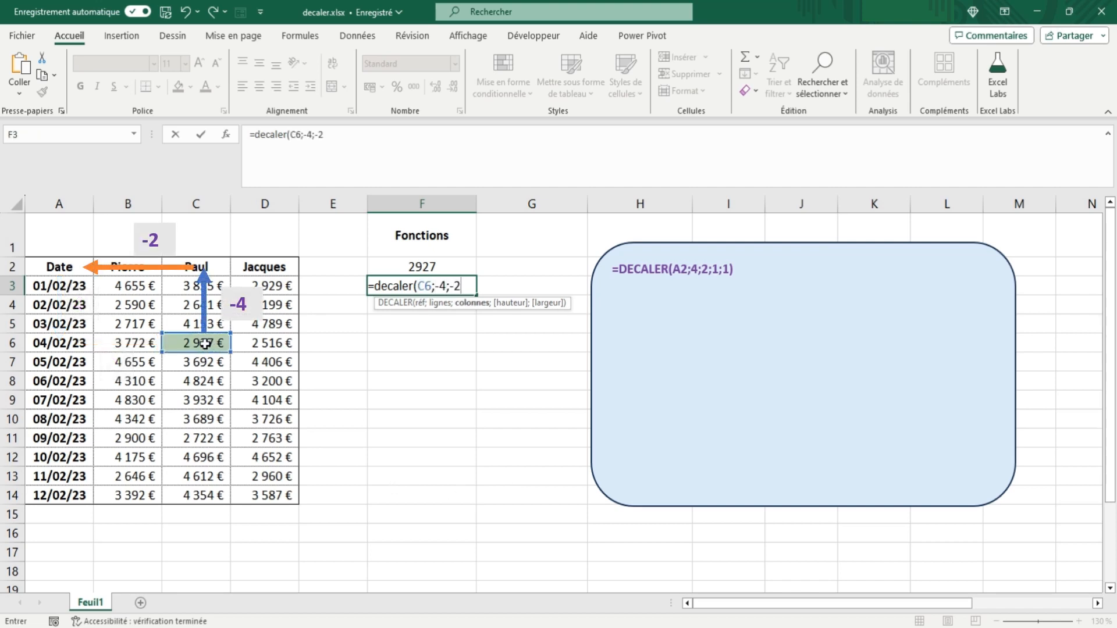
type(";1;1")
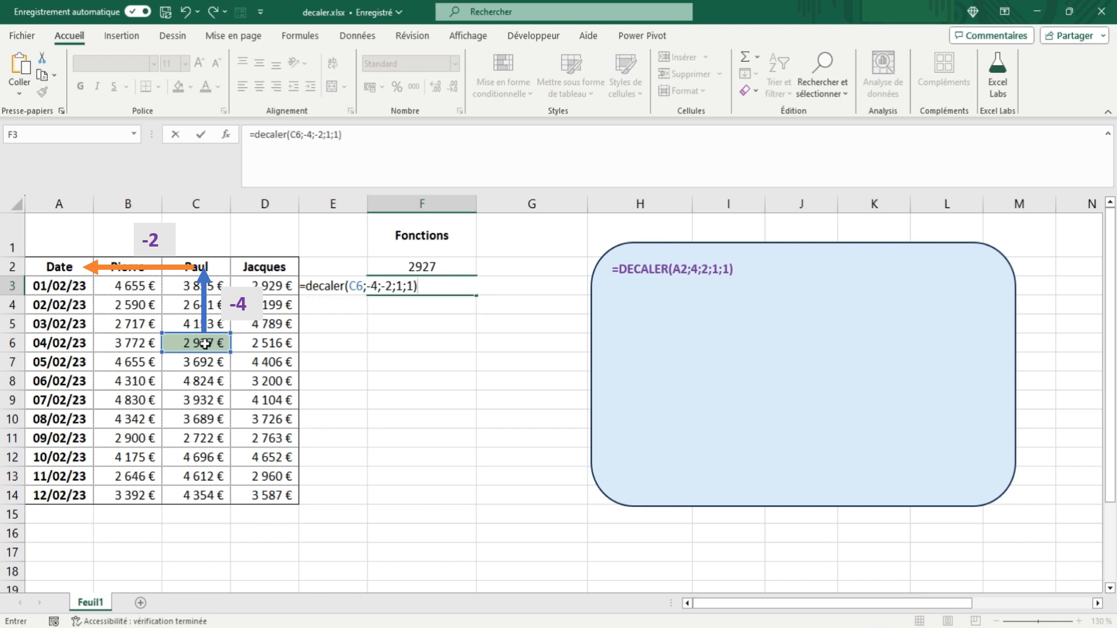
key("Tab")
Step: Check the formula in F3 against its target cell A2 and its reference cell C6
left_click(422, 288)
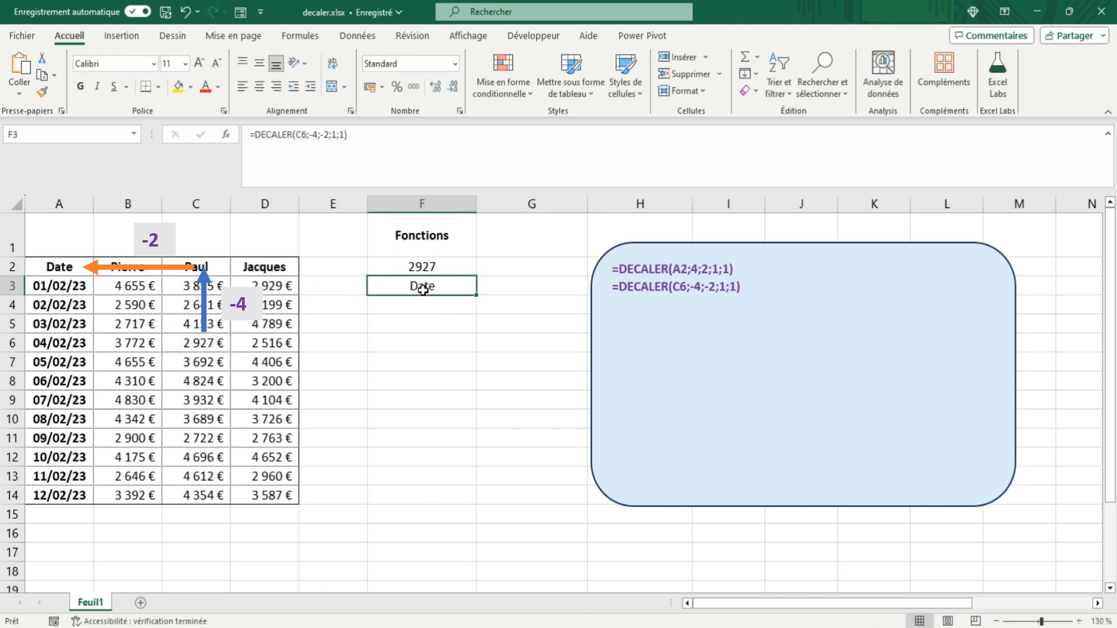
left_click(67, 268)
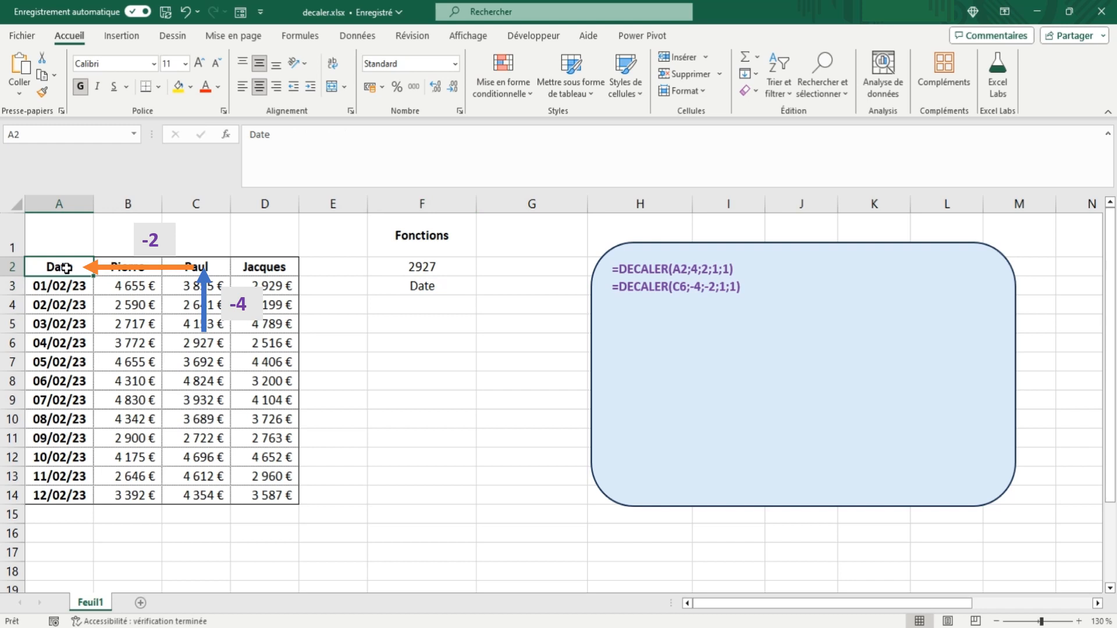
left_click(205, 344)
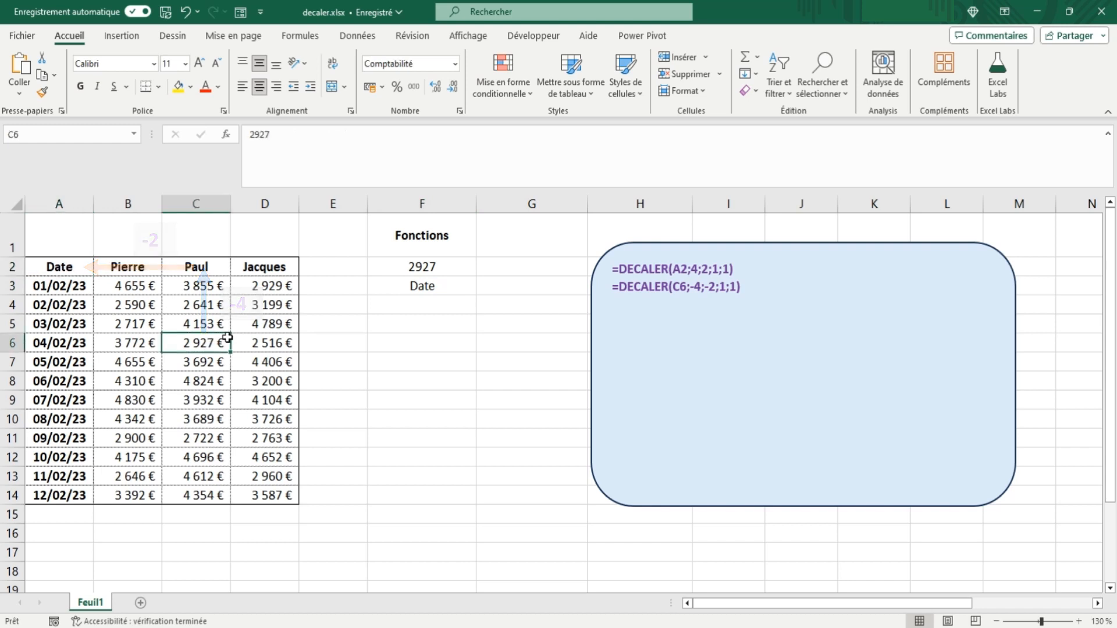
Step: Enter the formula =DECALER(B5;4;0;2;2) in cell F4 and check it against the source range B9:C10
left_click(426, 302)
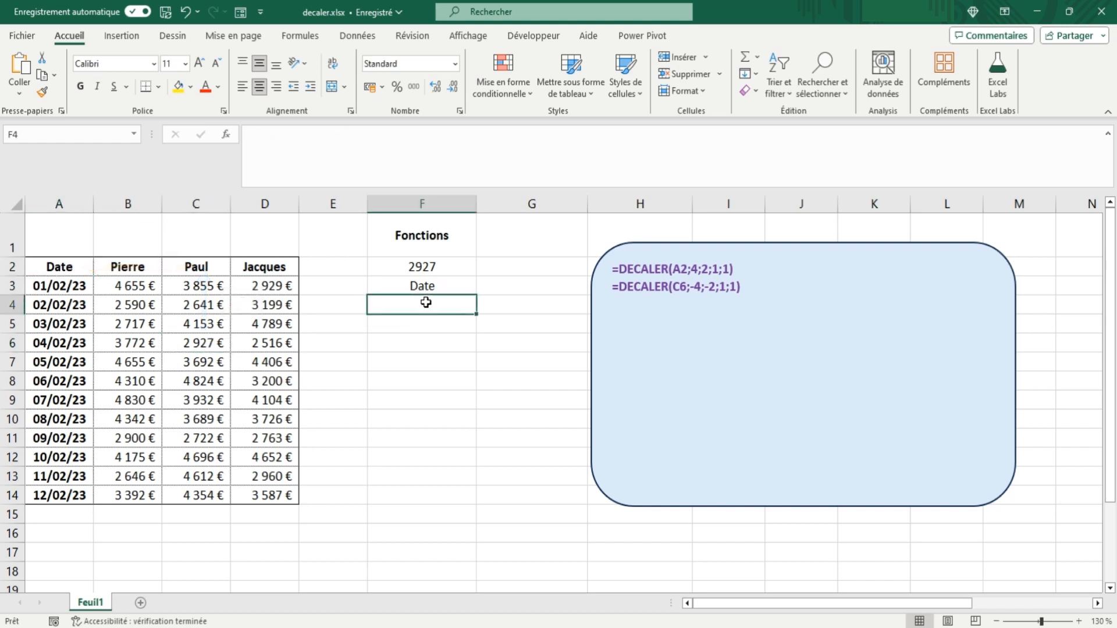
type("=decaler")
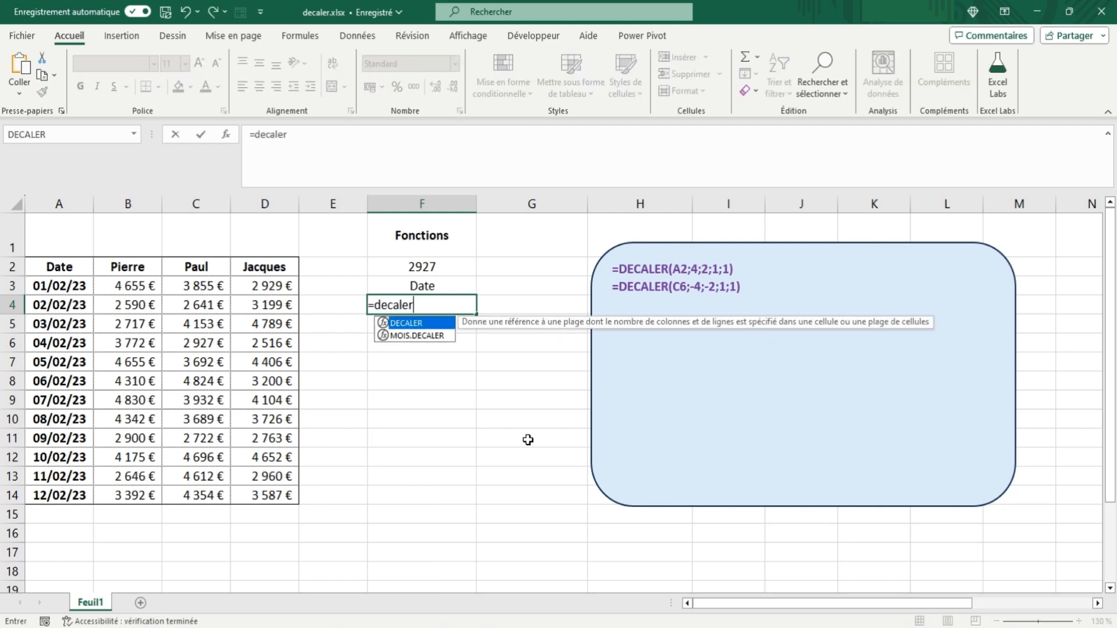
type("(")
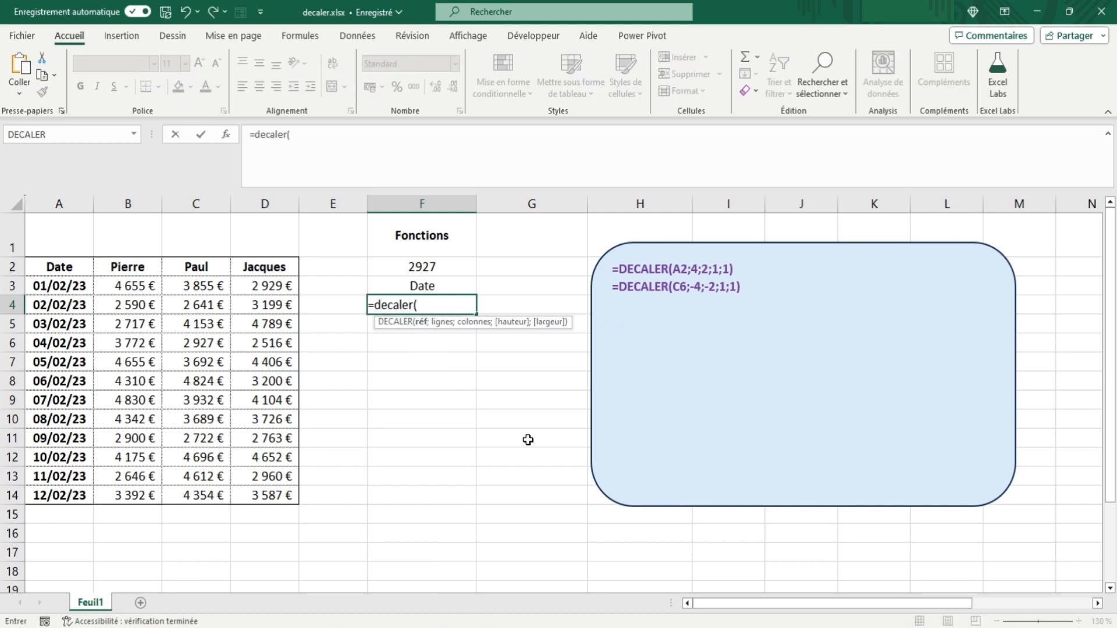
left_click(121, 324)
type(";")
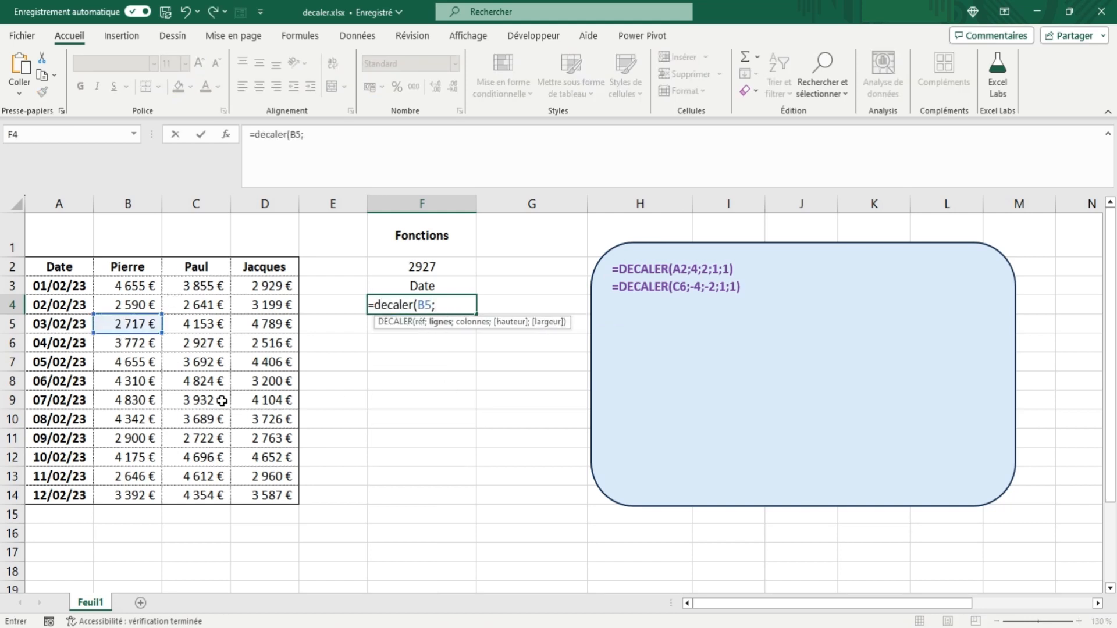
type("4;0;2;2)")
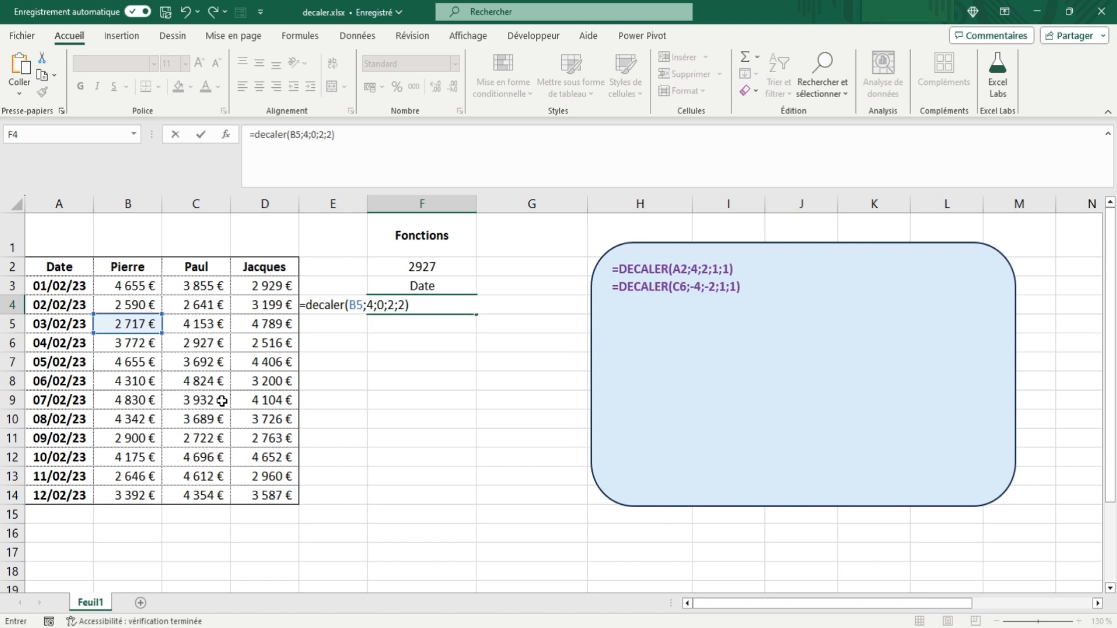
key("Tab")
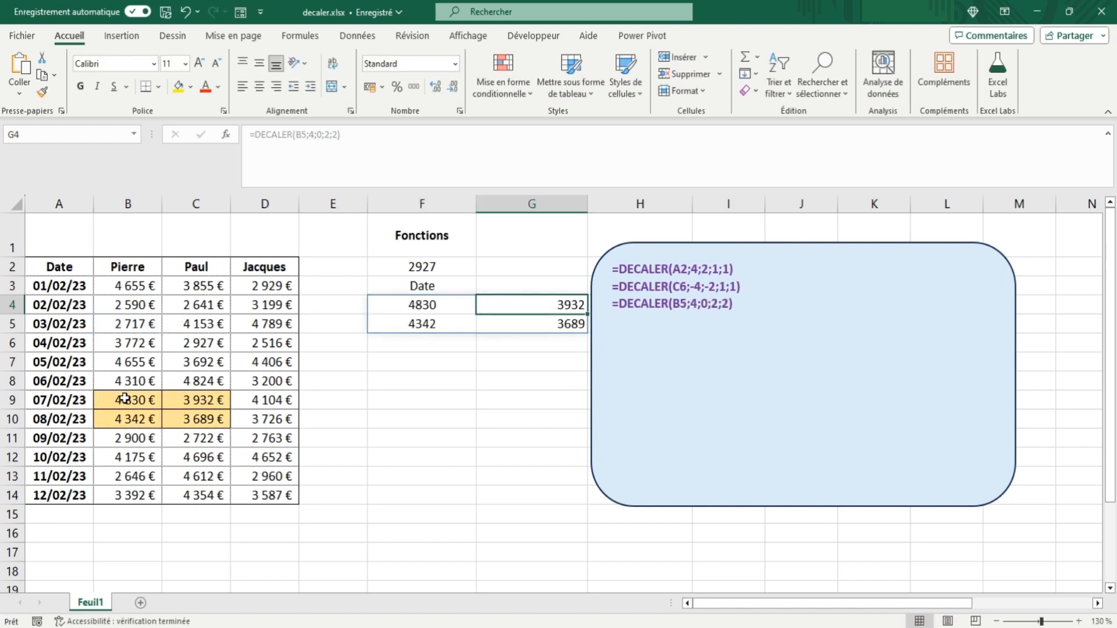
left_click_drag(125, 398, 192, 416)
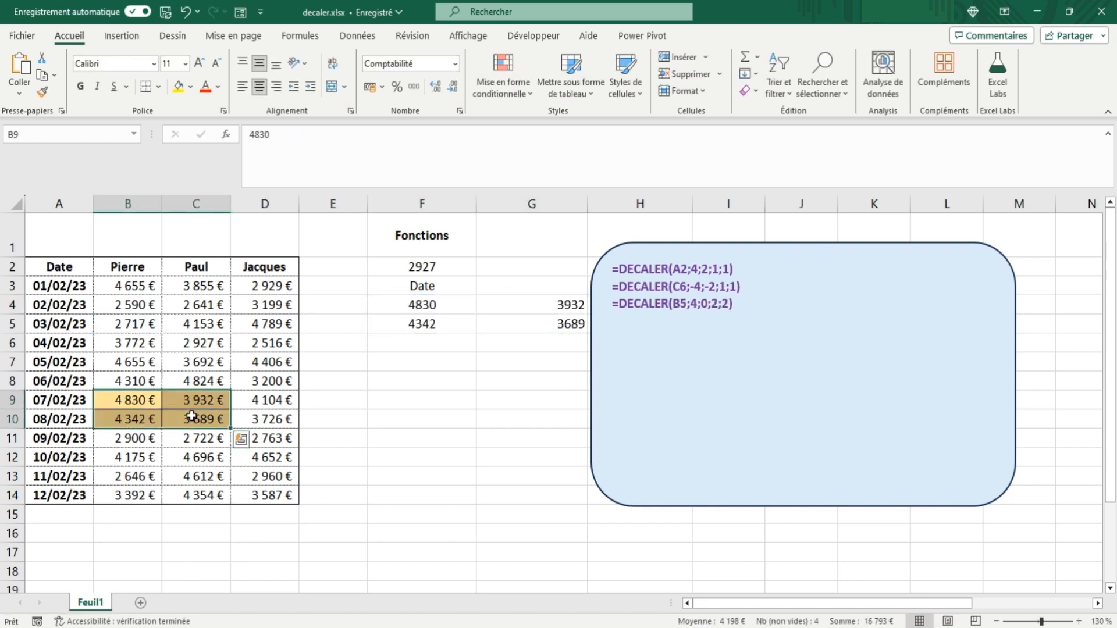
Step: Change the DECALER formula in F4 to a column offset of 1 and a height of 3
left_click(398, 308)
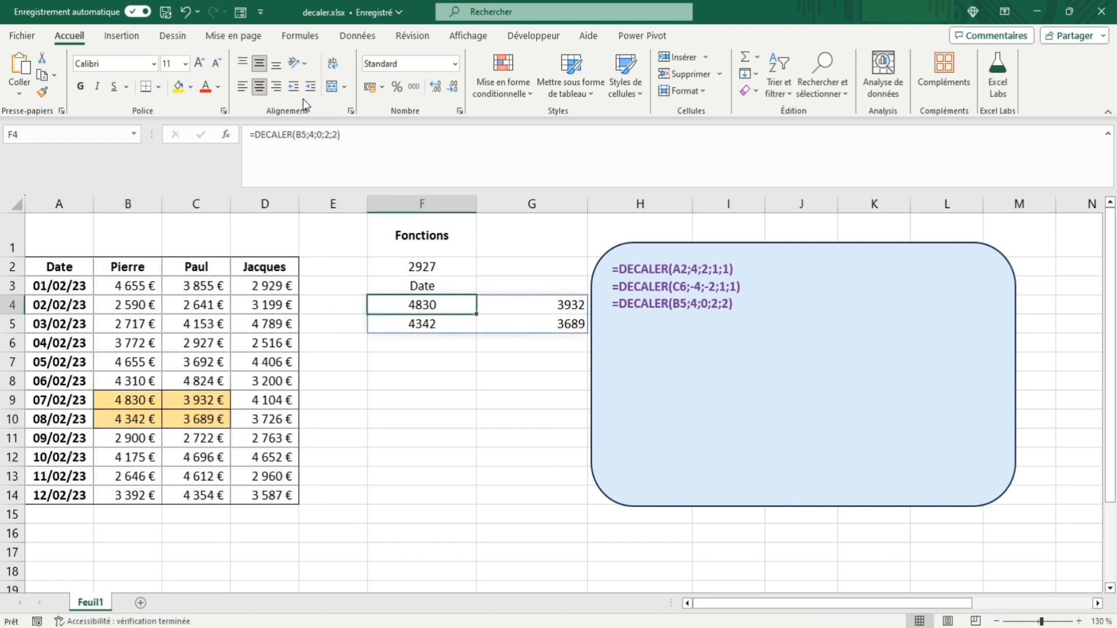
left_click(320, 134)
double_click(320, 135)
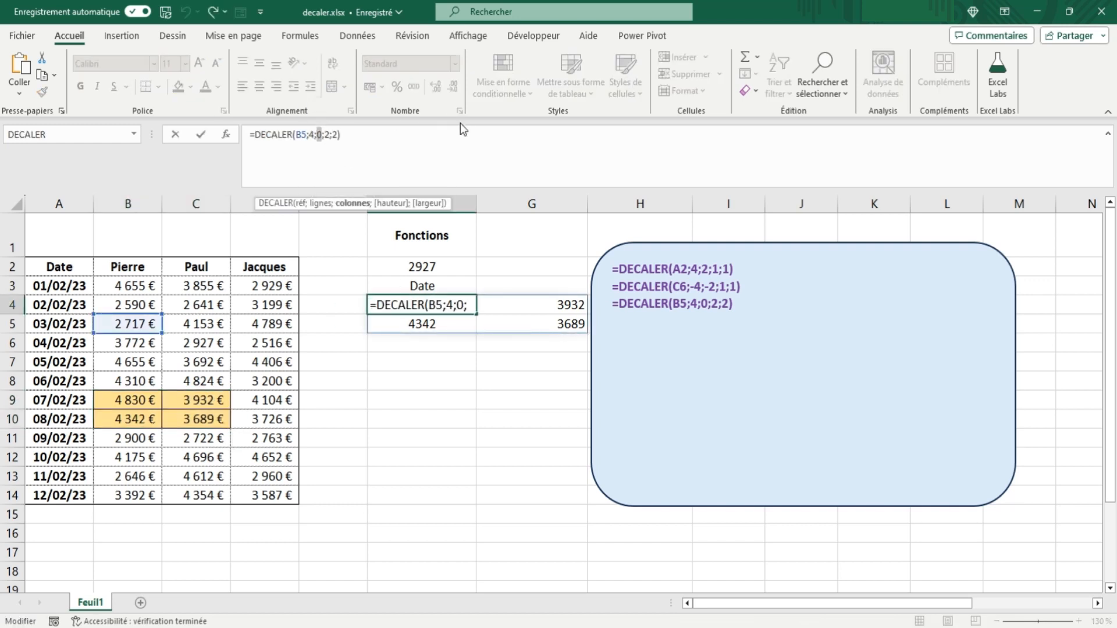
type("1")
double_click(328, 134)
type("3")
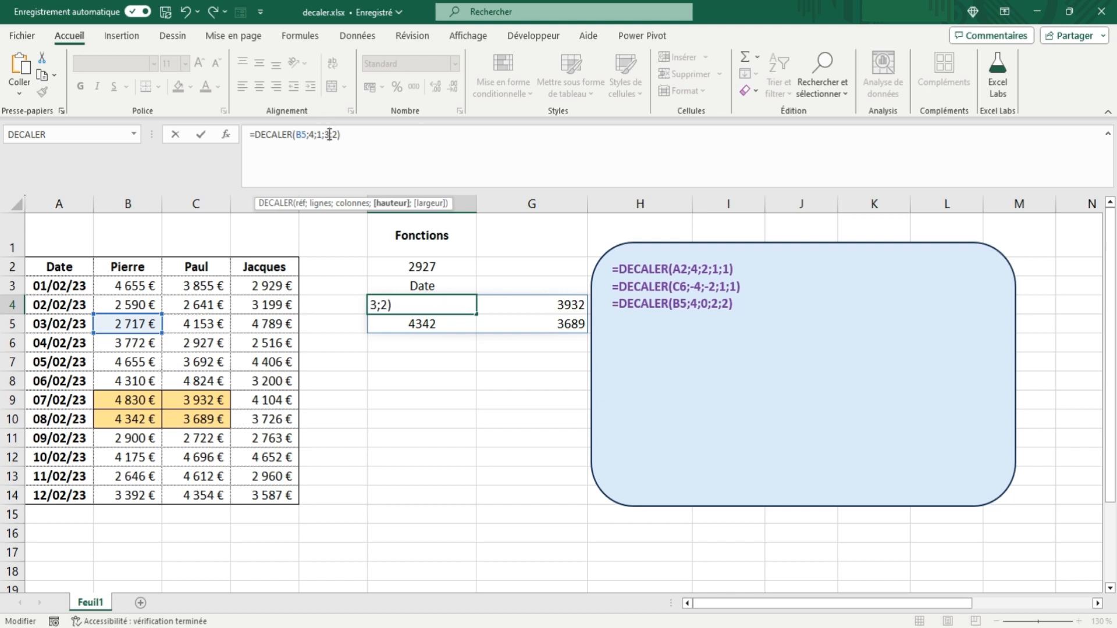
key("Tab")
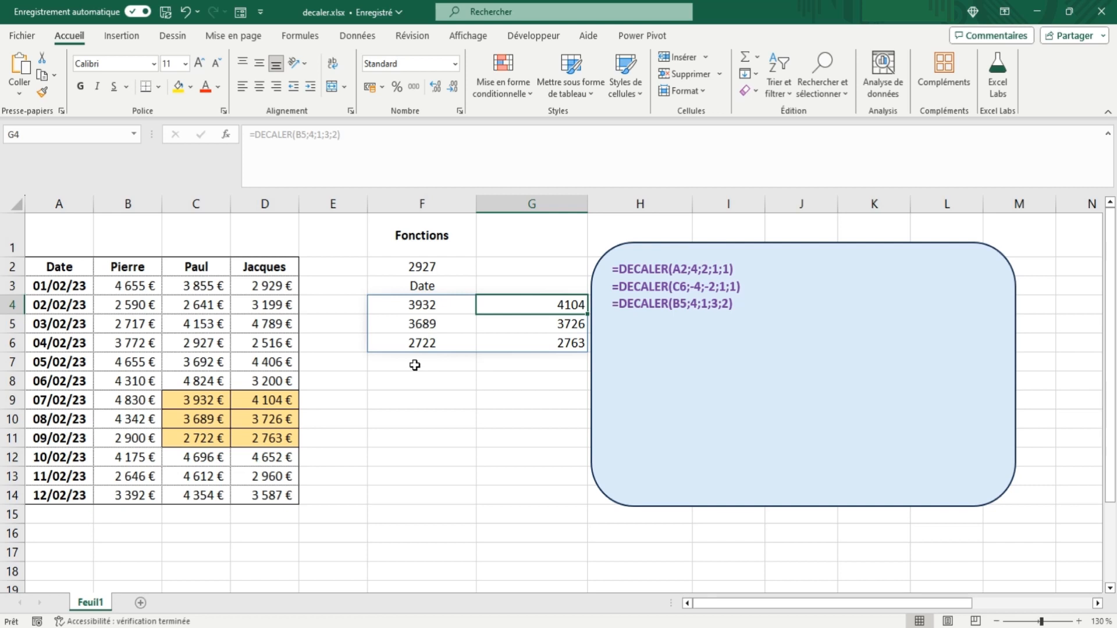
Step: Remove the DECALER formula from cell F4
left_click(427, 305)
key("ctrl+z")
key("ctrl+z")
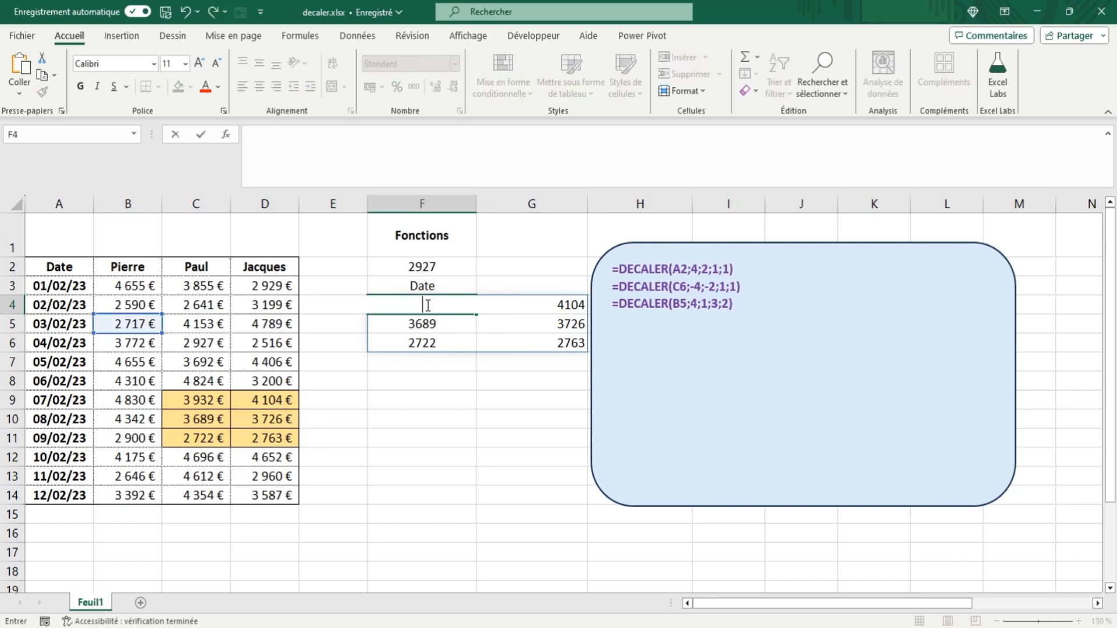
Step: Enter the formula =DECALER(B3:C4;3;1) in cell F4, using the range B3:C4 as reference without height or width
left_click(430, 310)
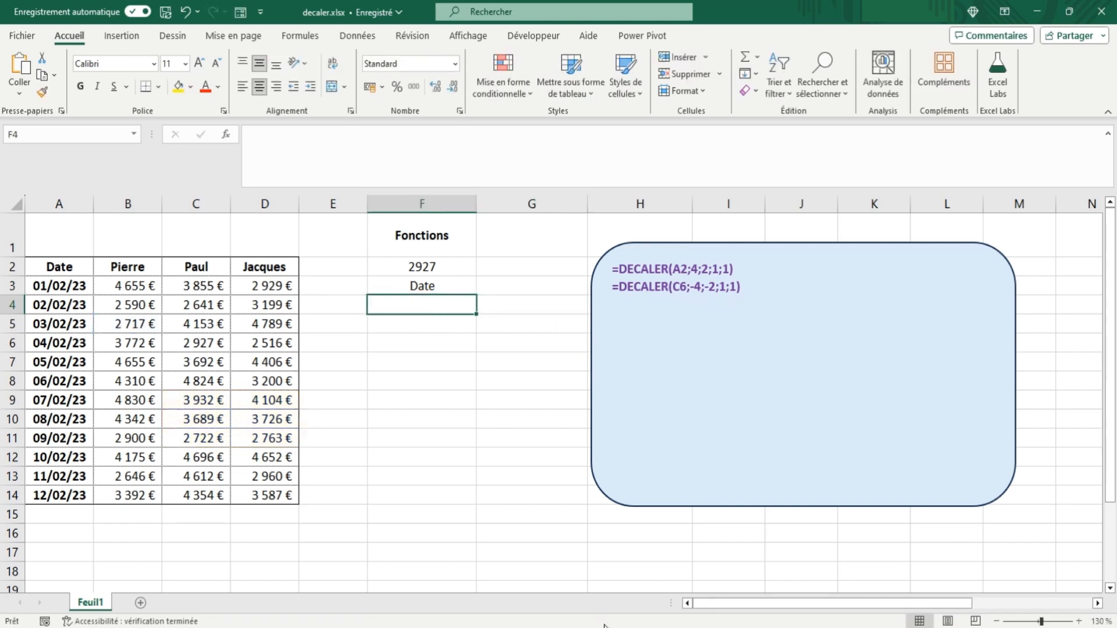
type("=")
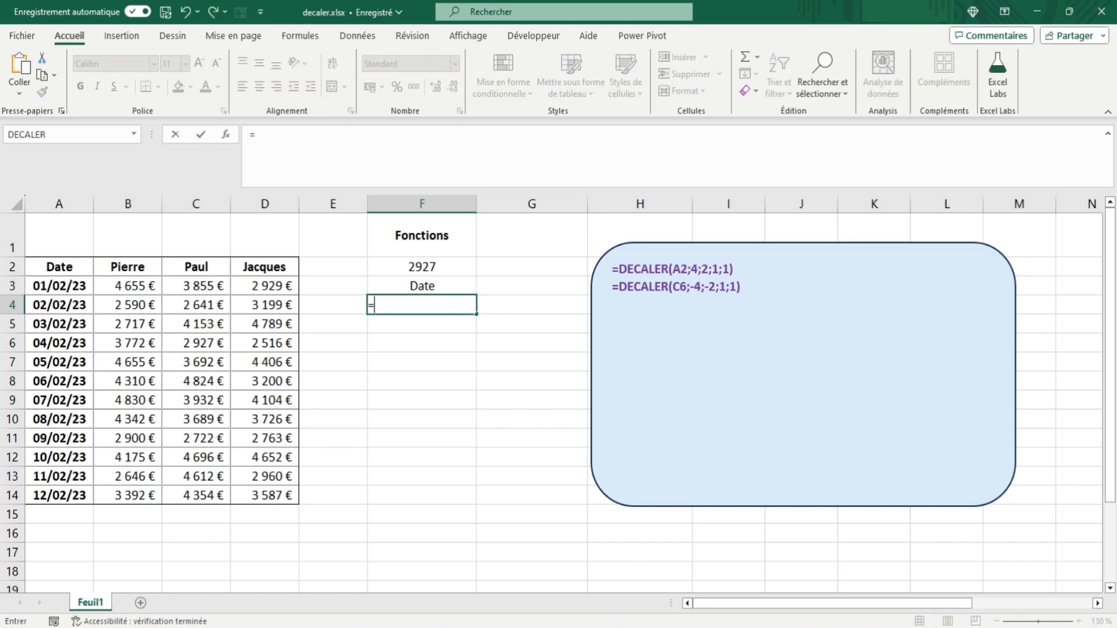
type("decaler(")
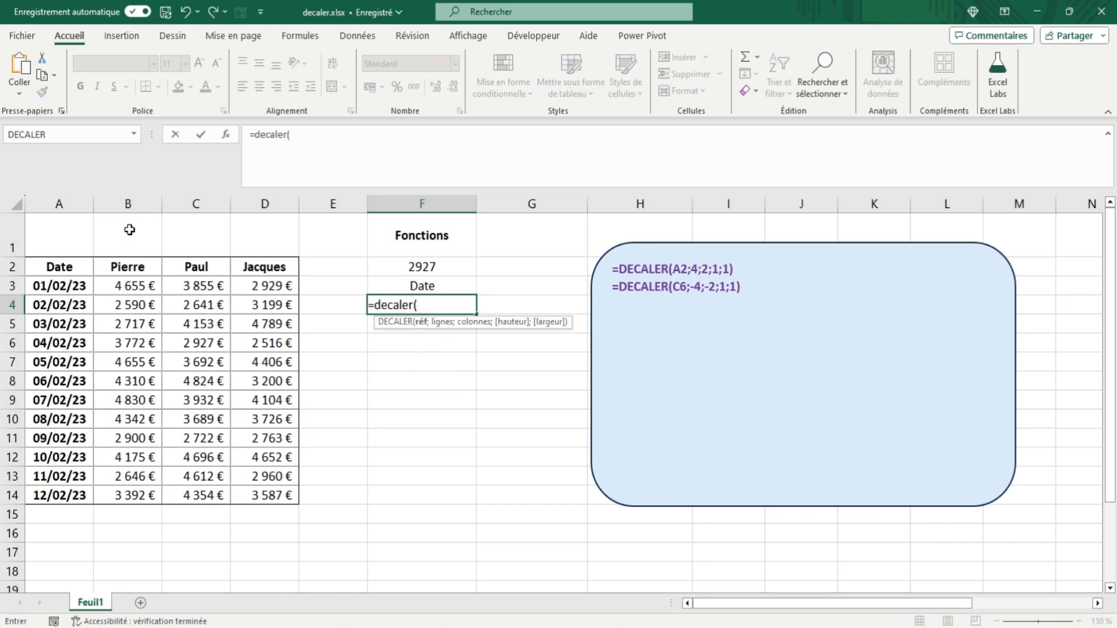
left_click_drag(125, 286, 197, 296)
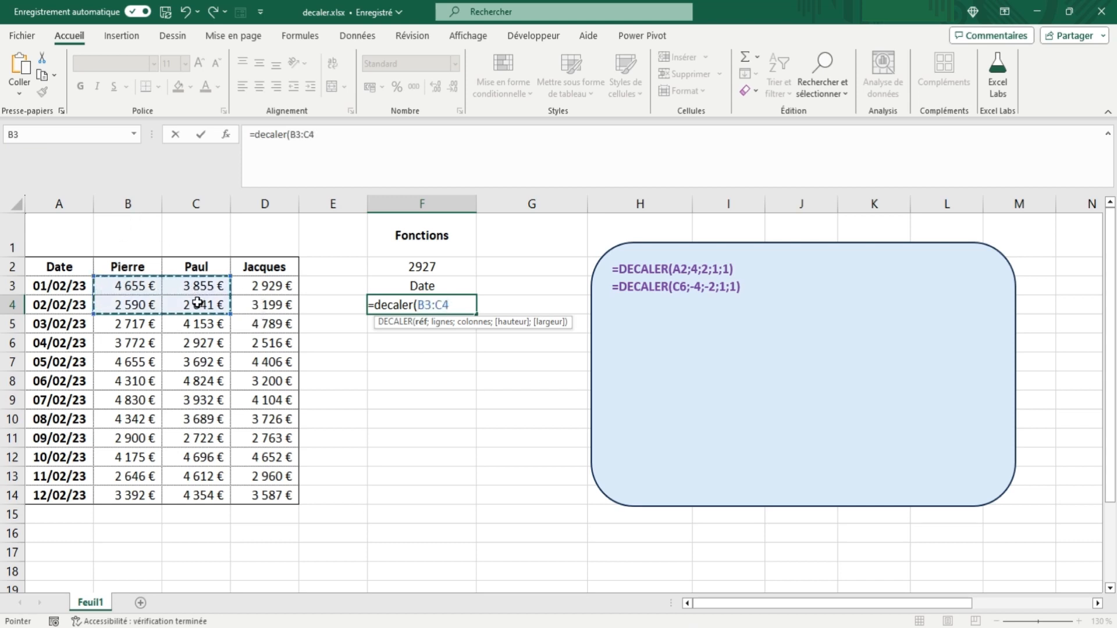
type(";")
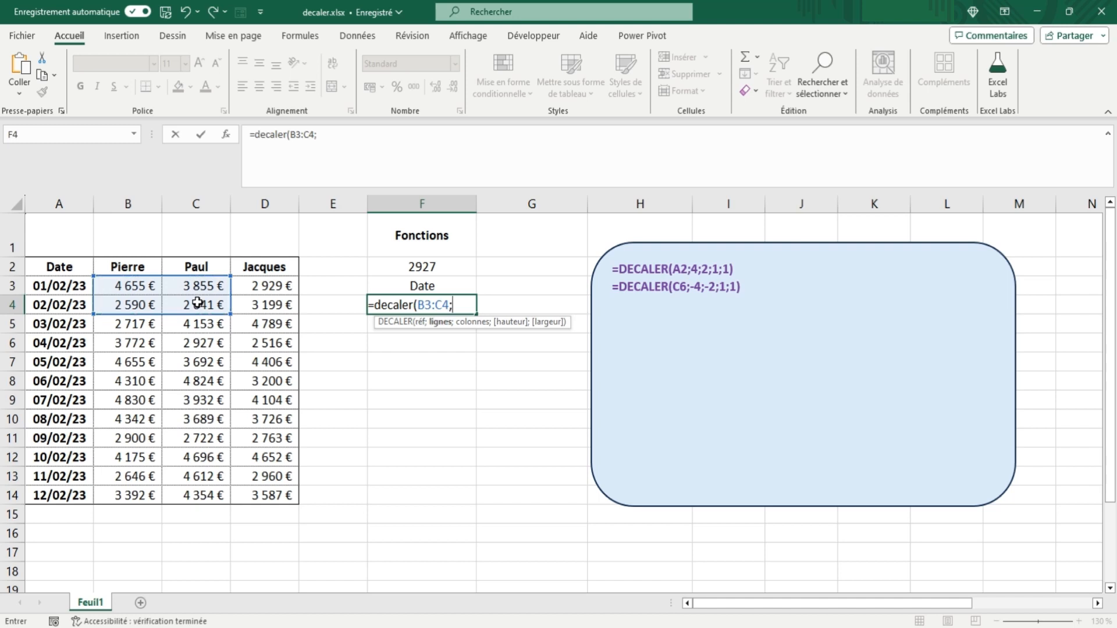
type("3;1)")
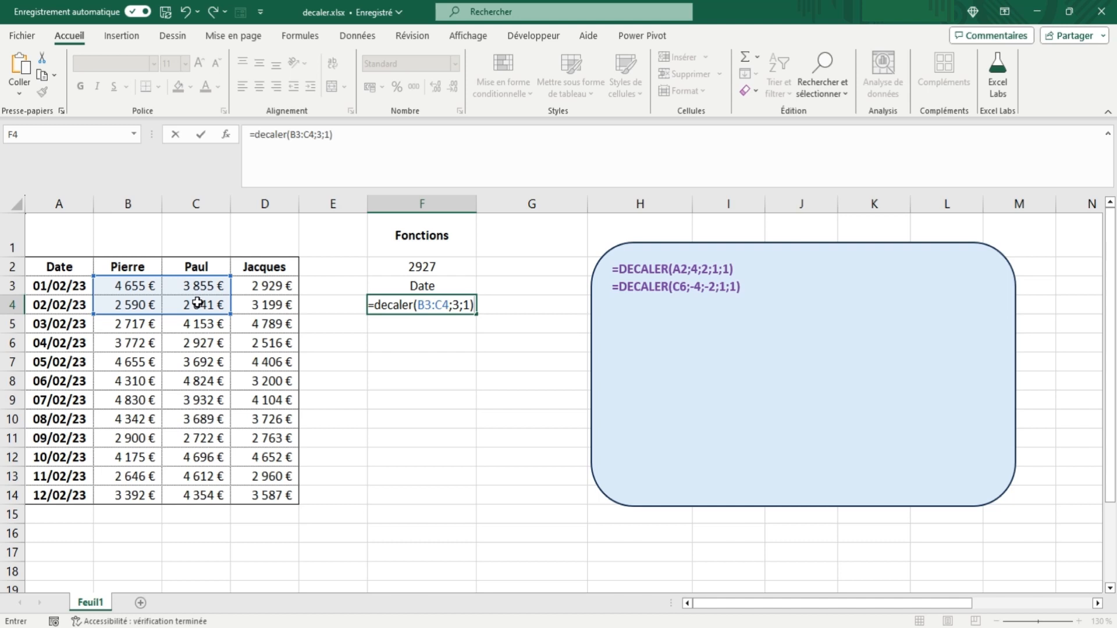
key("Tab")
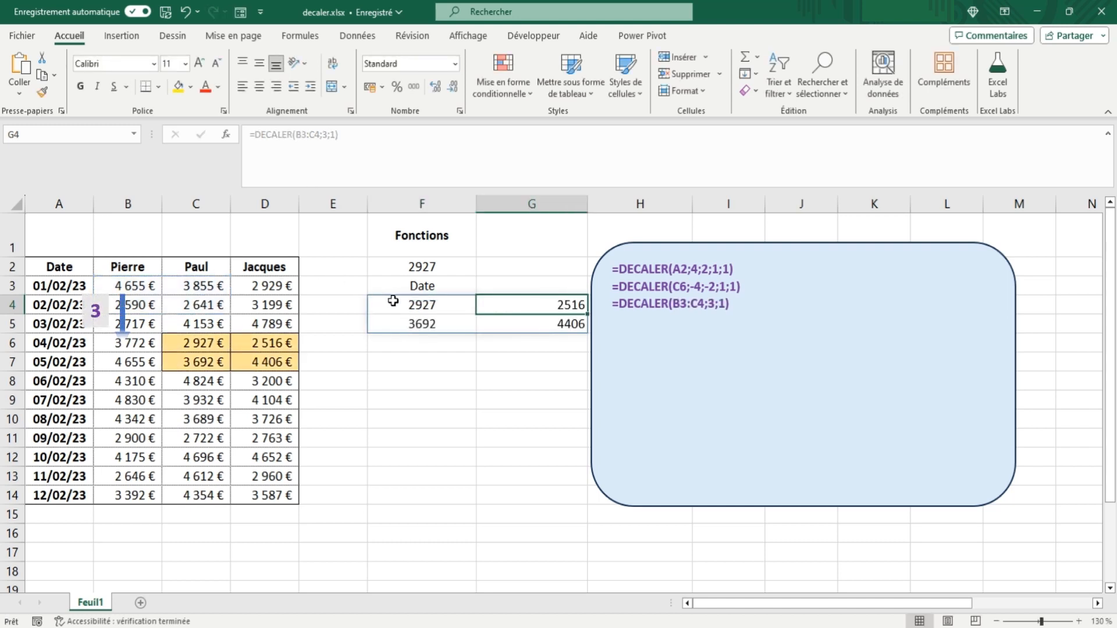
Step: Check the DECALER formula in F4 against its reference range B3:C4 and the target range starting at C6
left_click(427, 300)
left_click(302, 135)
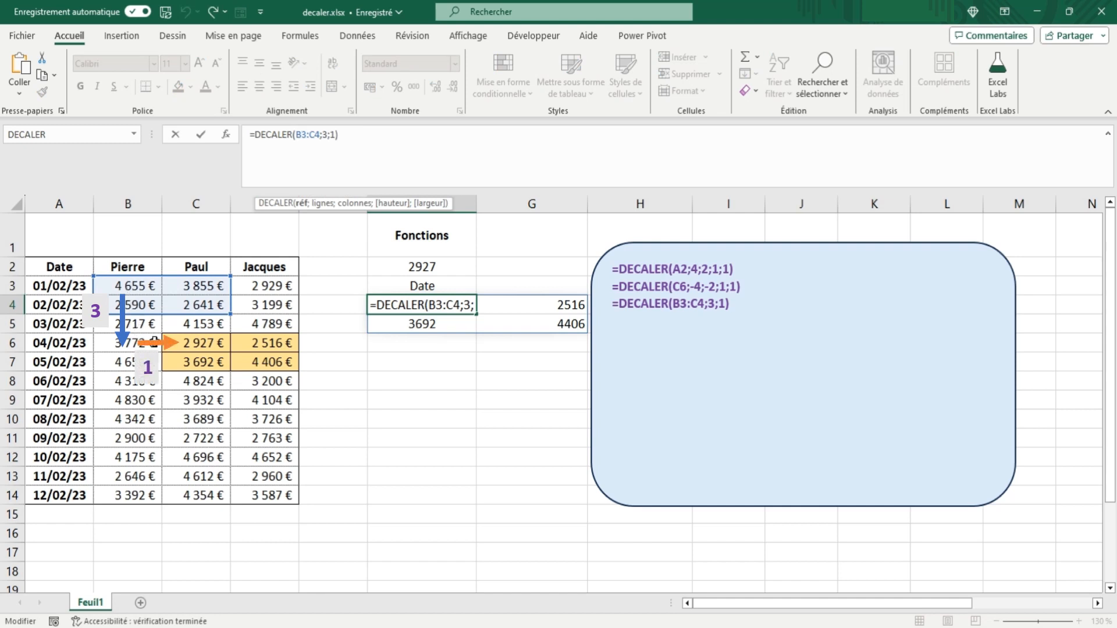
left_click(181, 342)
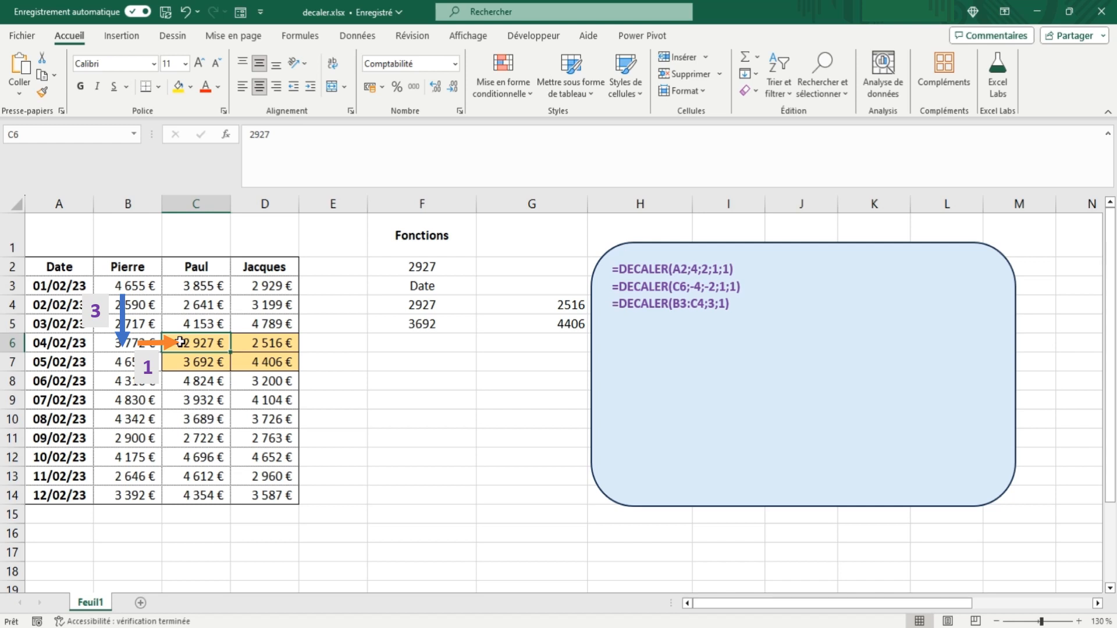
Step: Replace the formula in F4 with =DECALER(A3;3;2;-2;1), using a negative height
left_click(434, 303)
key("BackSpace")
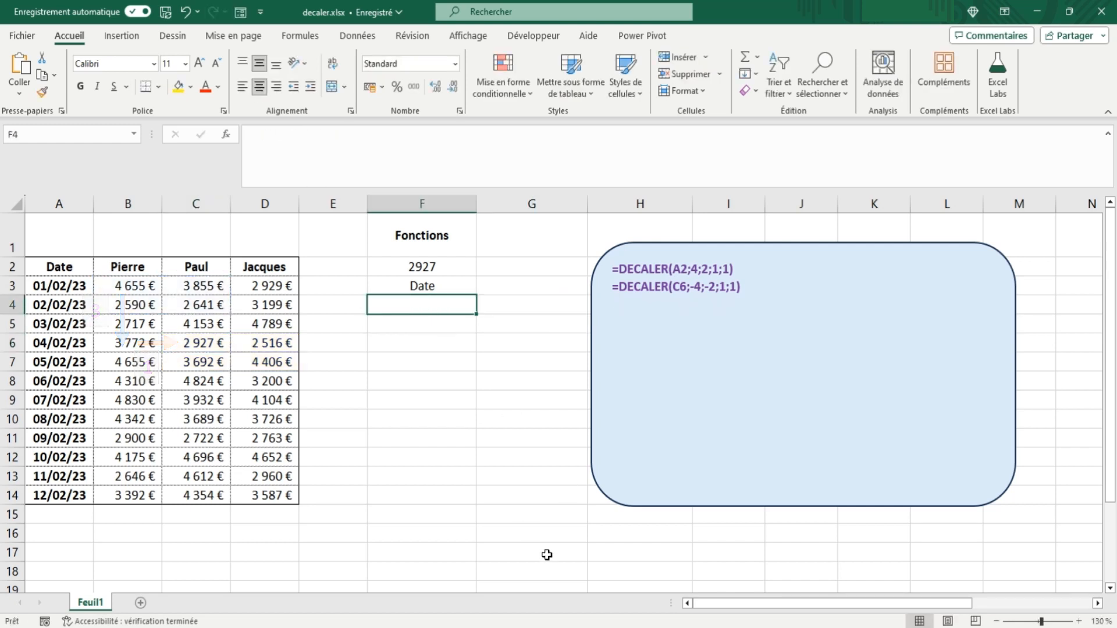
type("=decaler(")
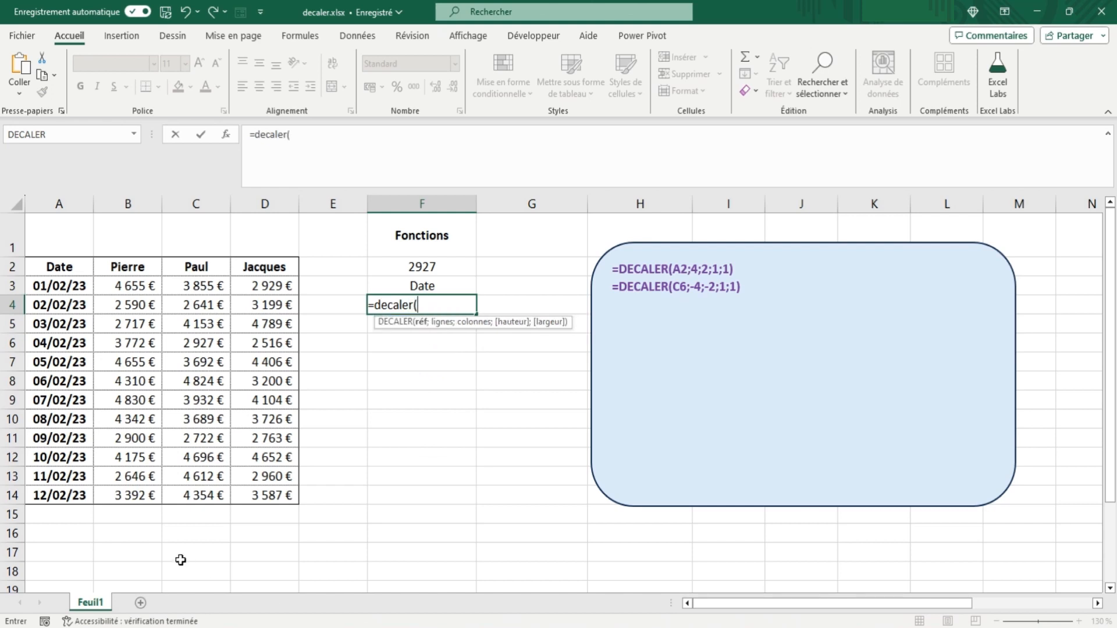
left_click(76, 286)
type(";")
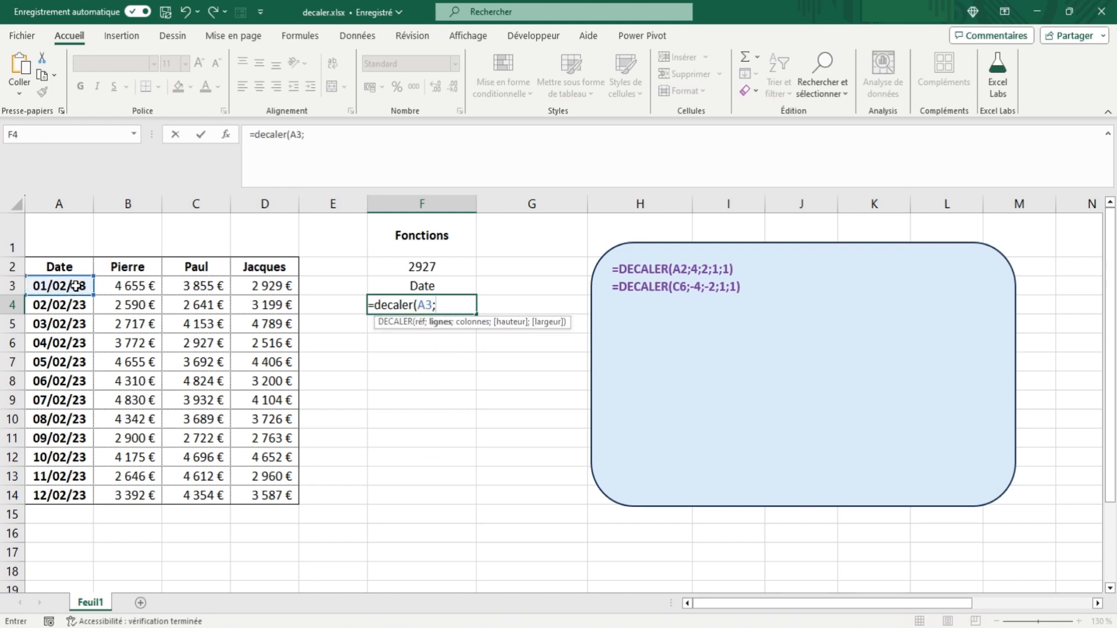
type("3;2;")
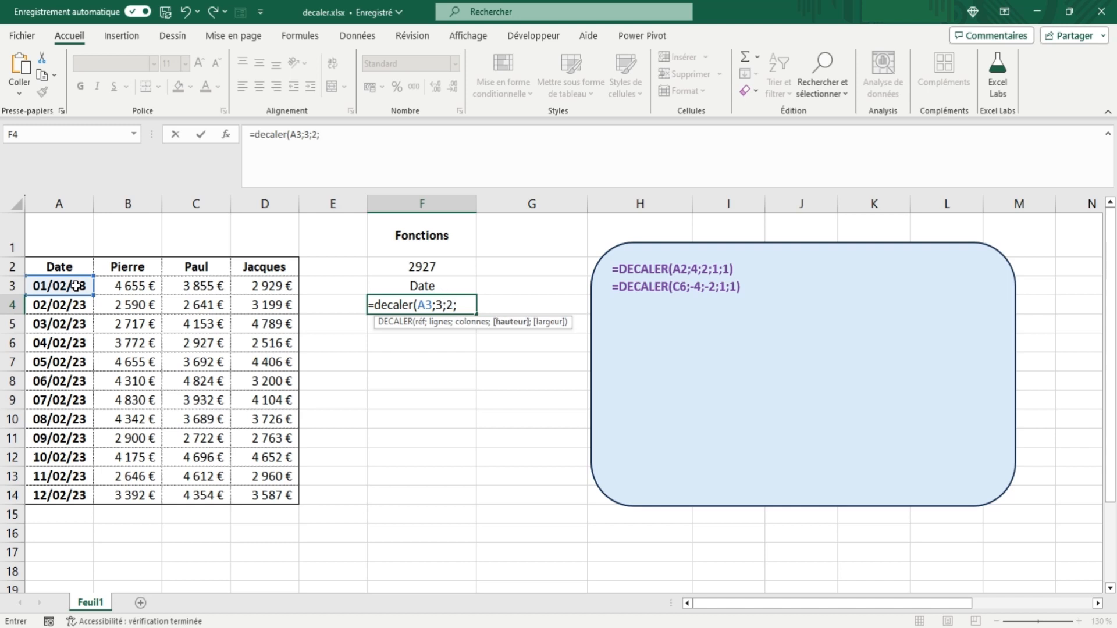
type("-2;1)")
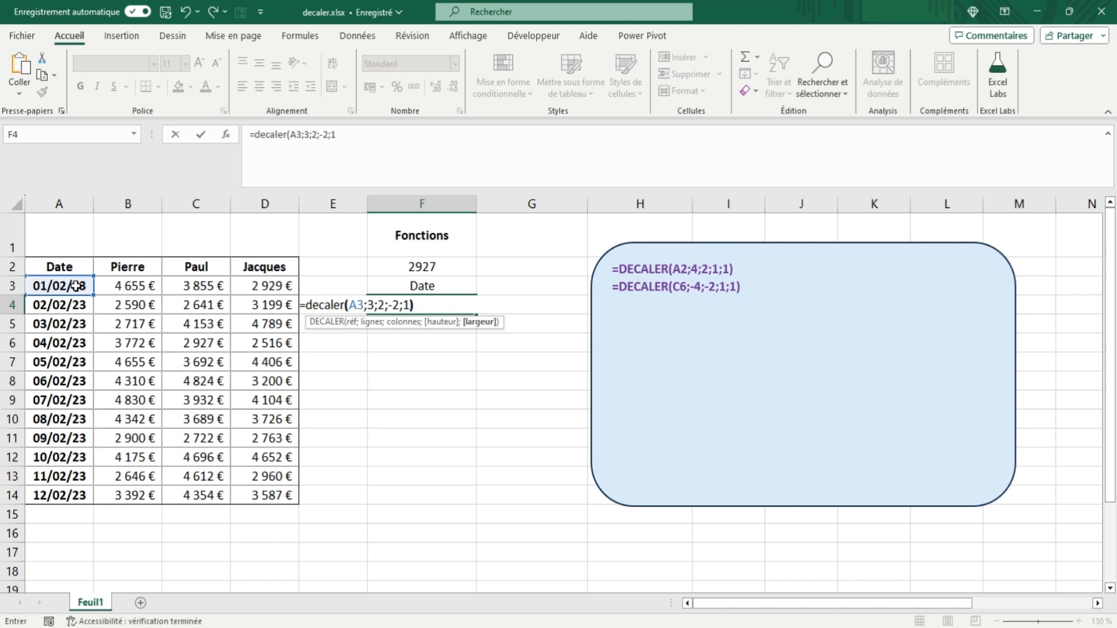
key("Tab")
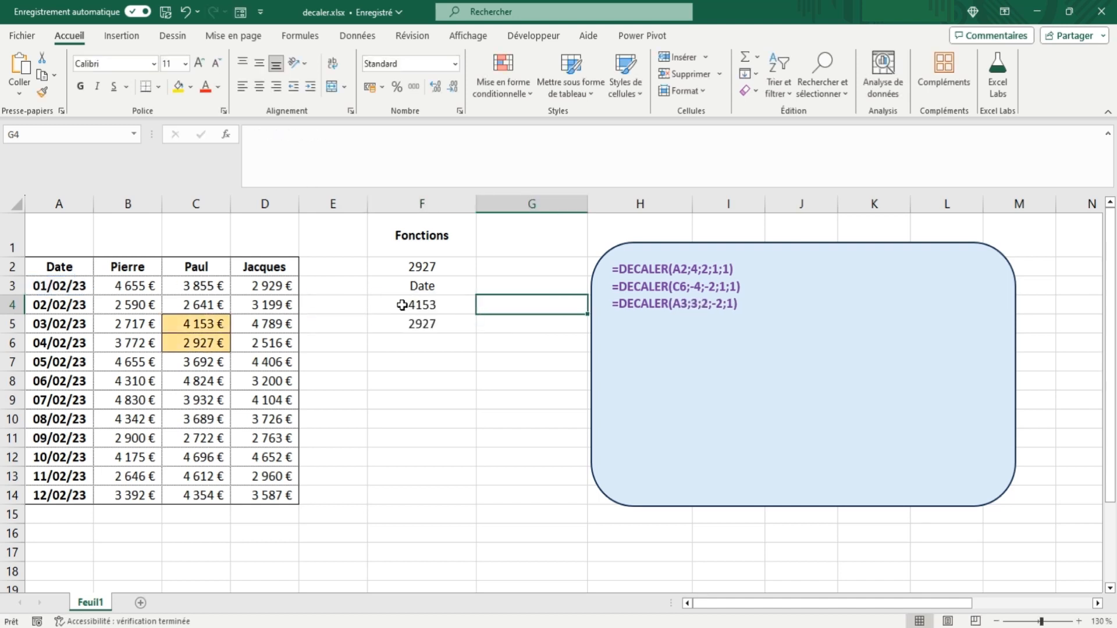
Step: Check the formula in F4 against its reference cell A3 and the returned cells C5:C6
left_click(397, 304)
left_click(303, 134)
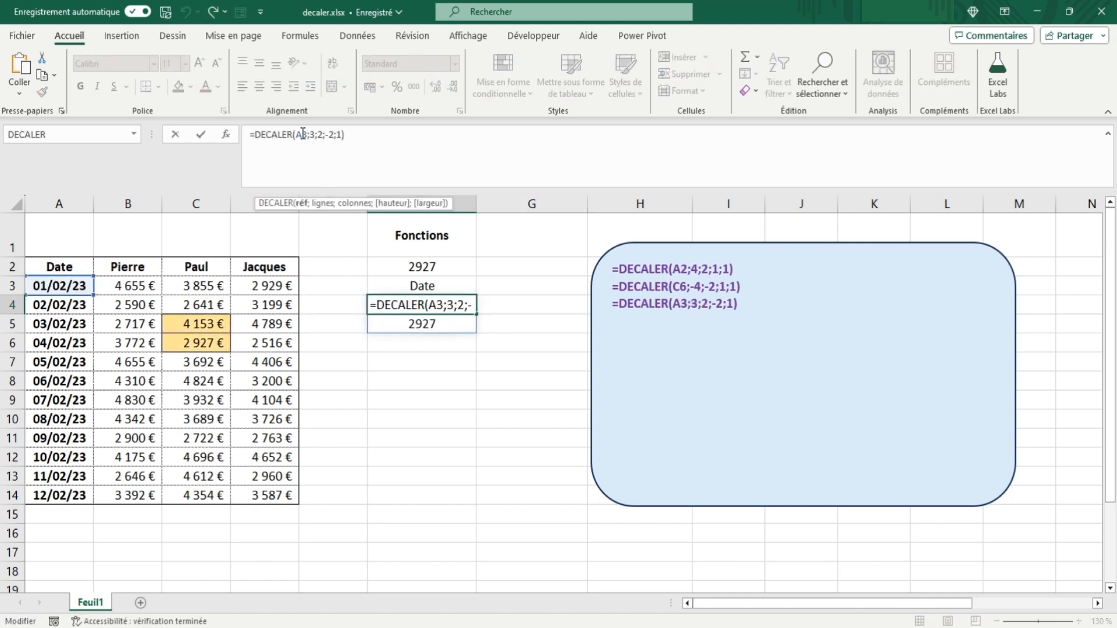
left_click_drag(74, 303, 195, 336)
left_click(196, 322)
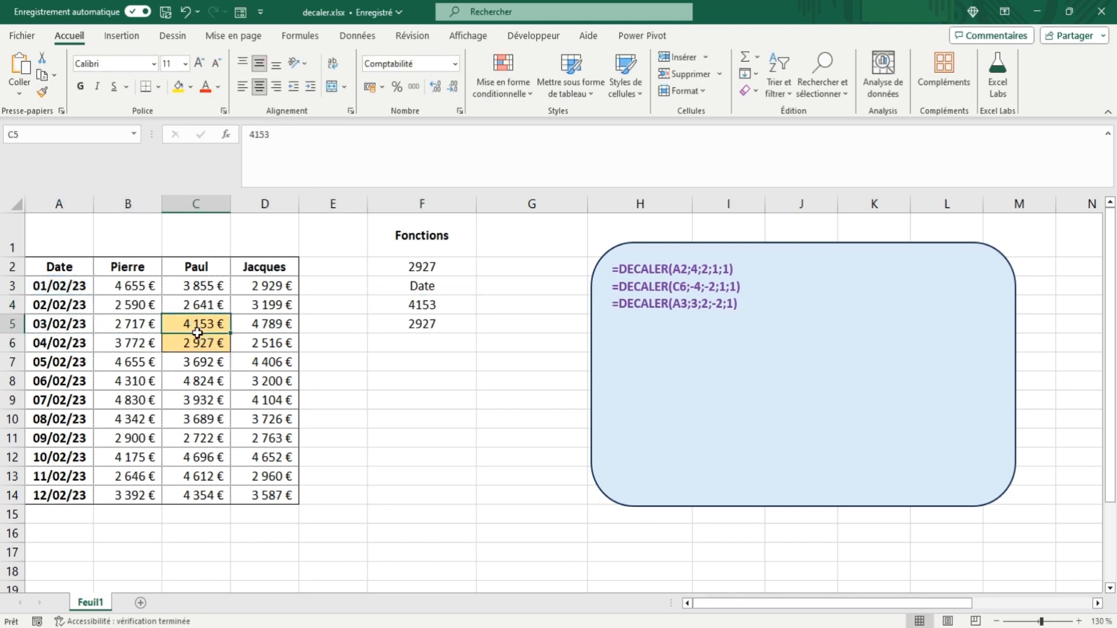
Step: Change the width argument of the DECALER formula in F4 to -2 and review its reference cell A3
left_click(422, 305)
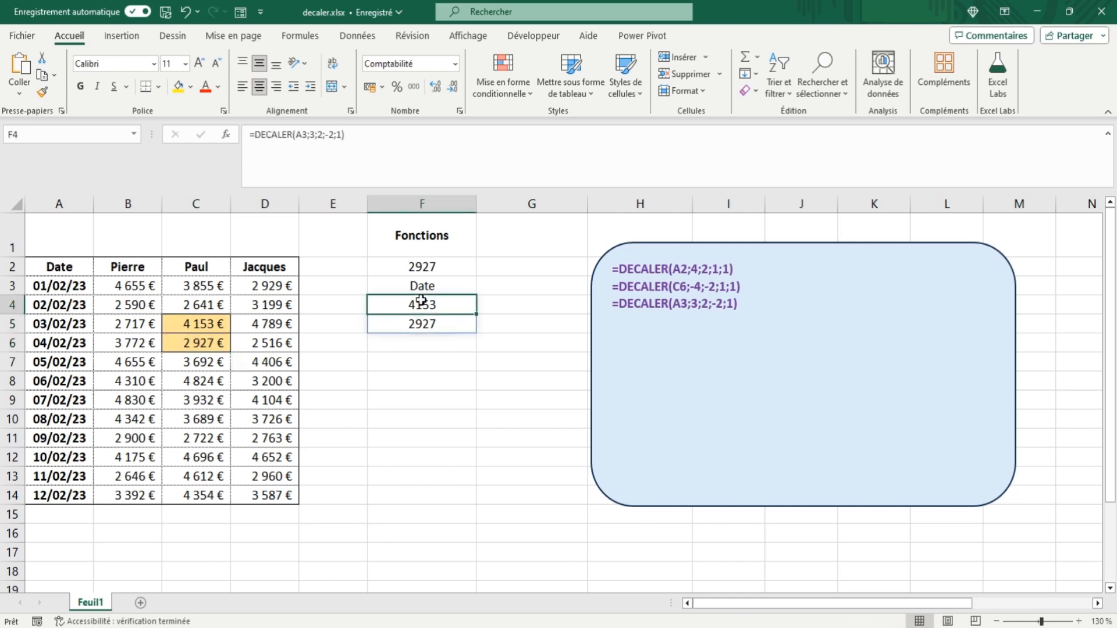
left_click(341, 135)
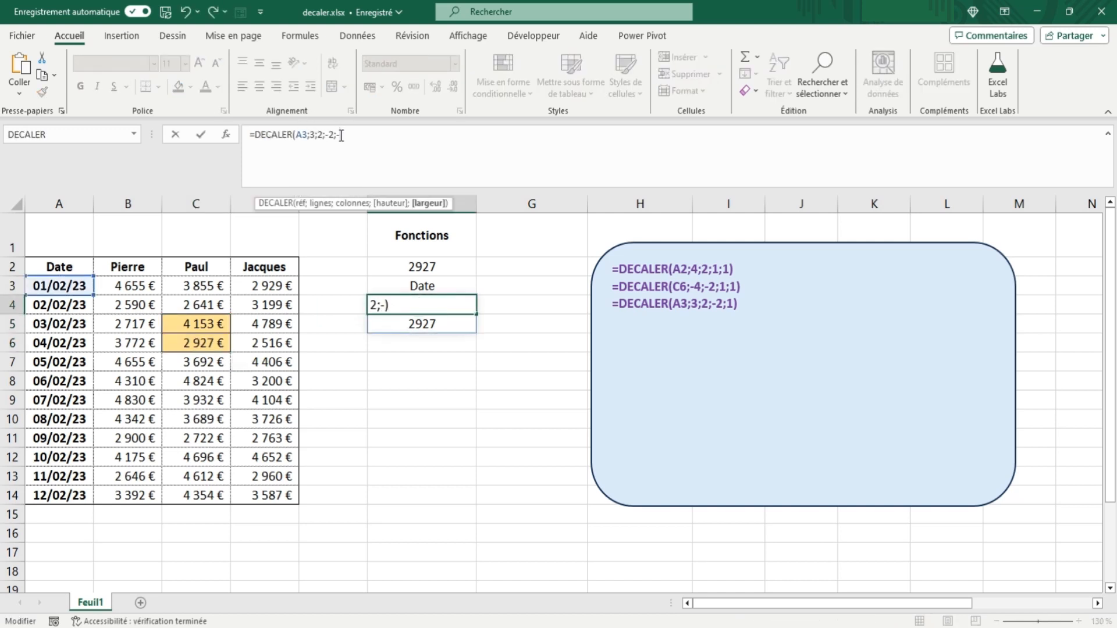
type("-2")
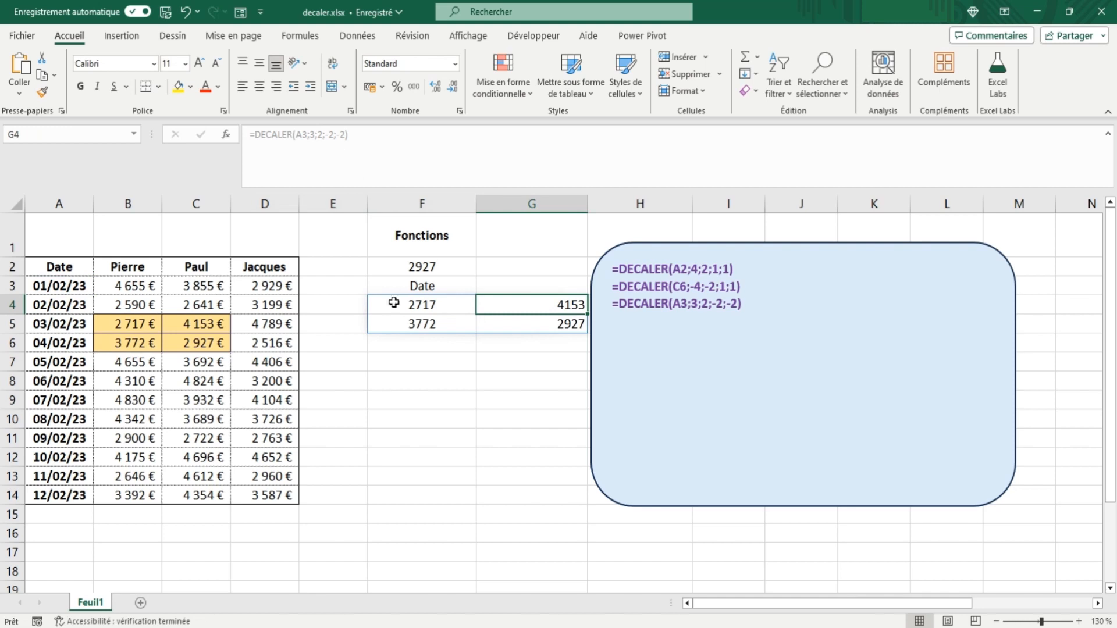
left_click(299, 135)
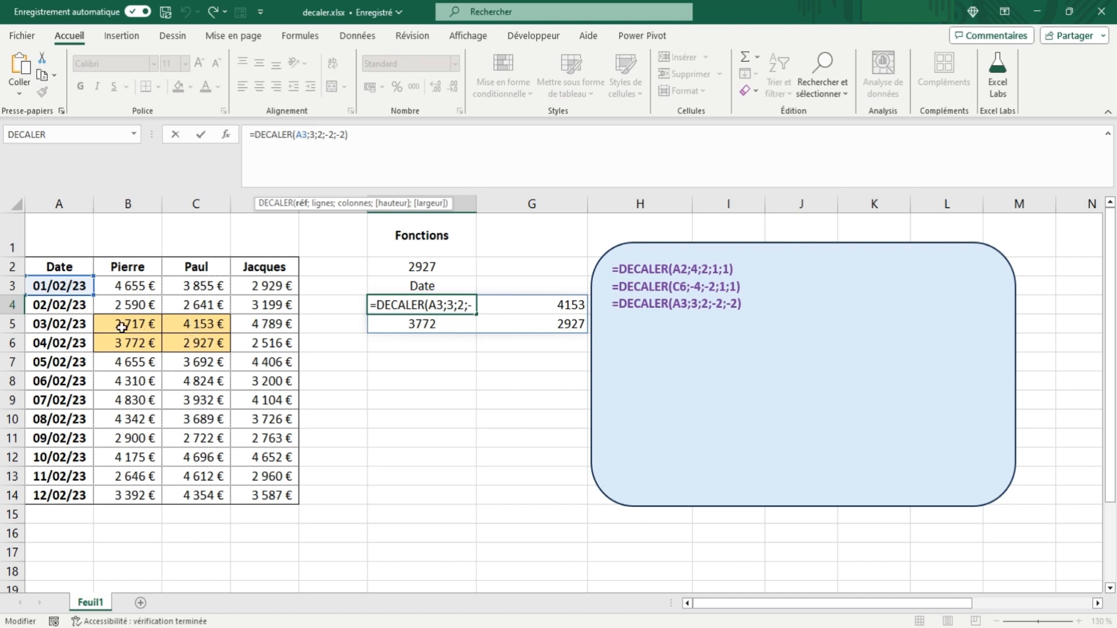
key("Tab")
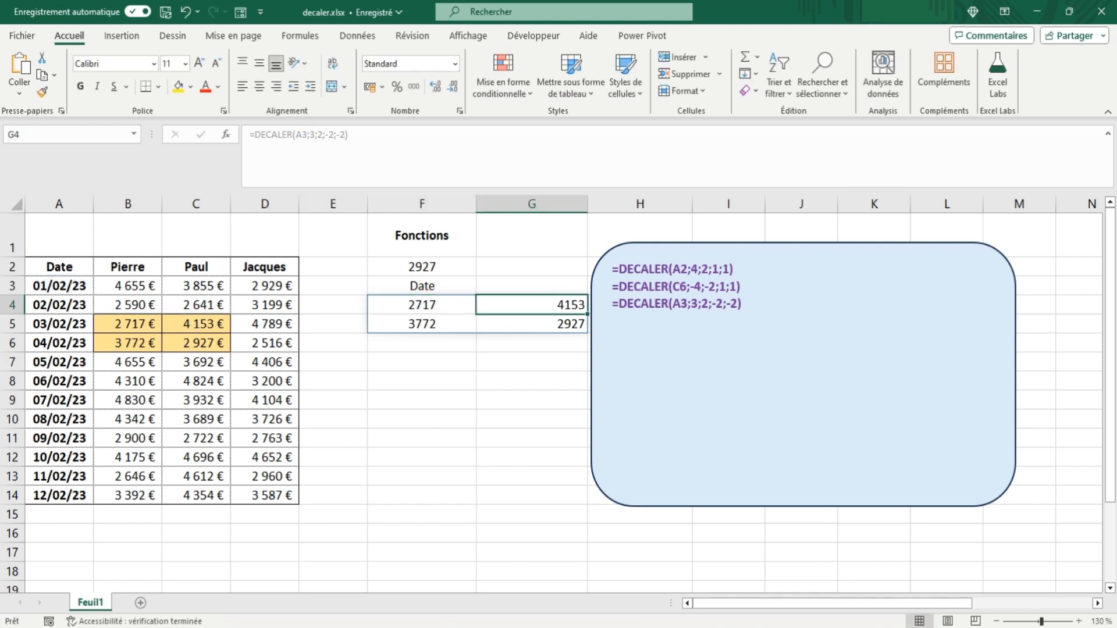
Step: Enter the formula =DECALER(B9;0;0;2;2) in cell F6 and check it against the source range B9:C10
left_click(440, 338)
type("=dec")
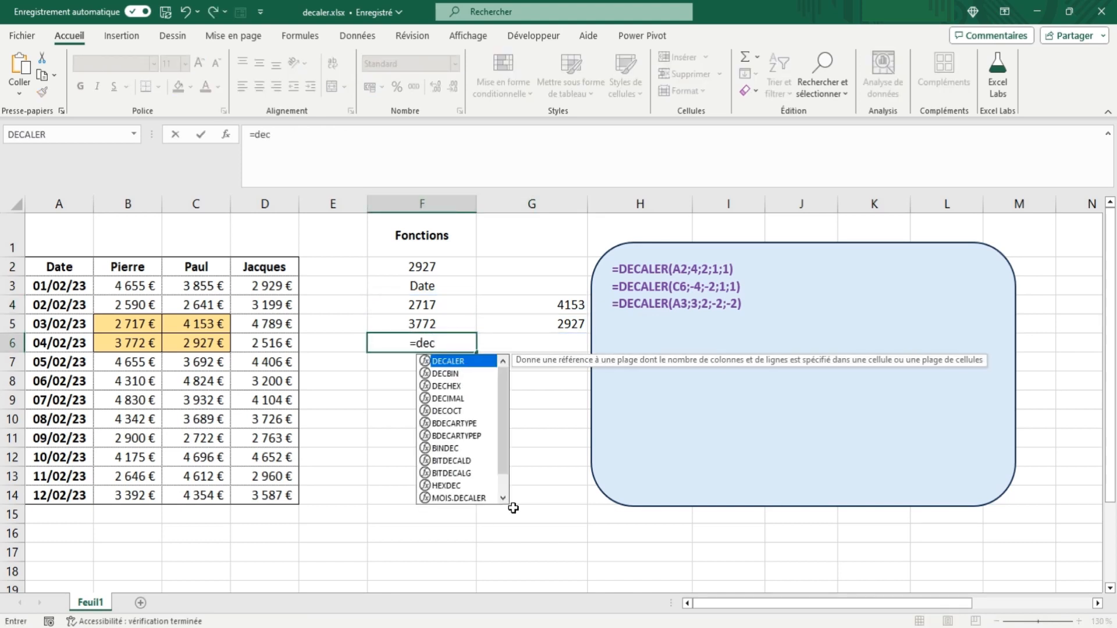
type("aler(")
left_click(135, 398)
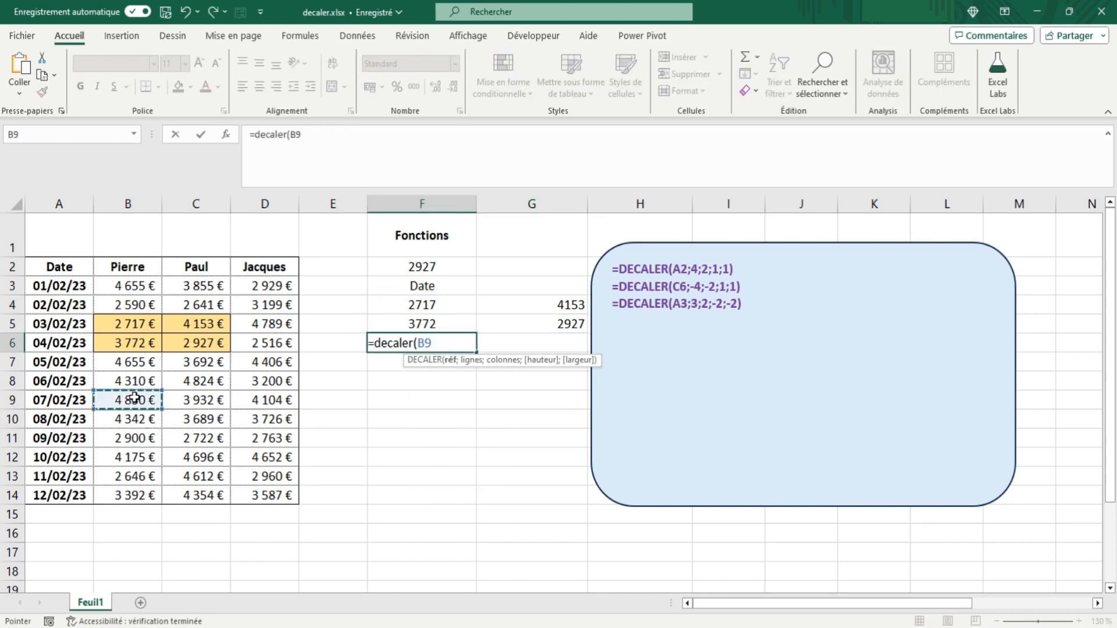
type(";0;0")
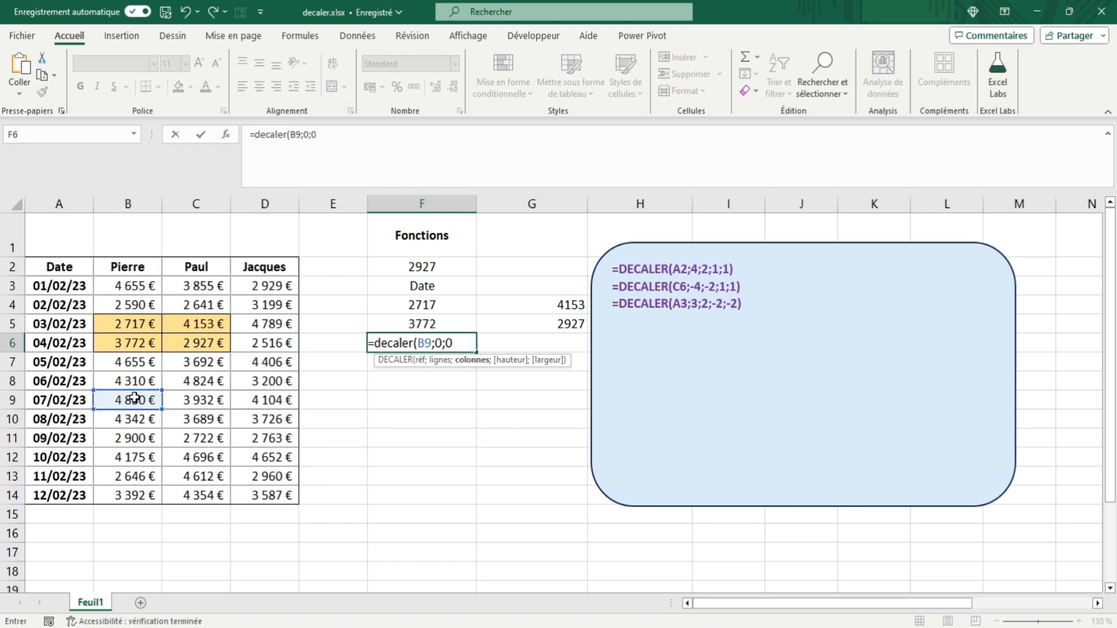
type(";2;2)")
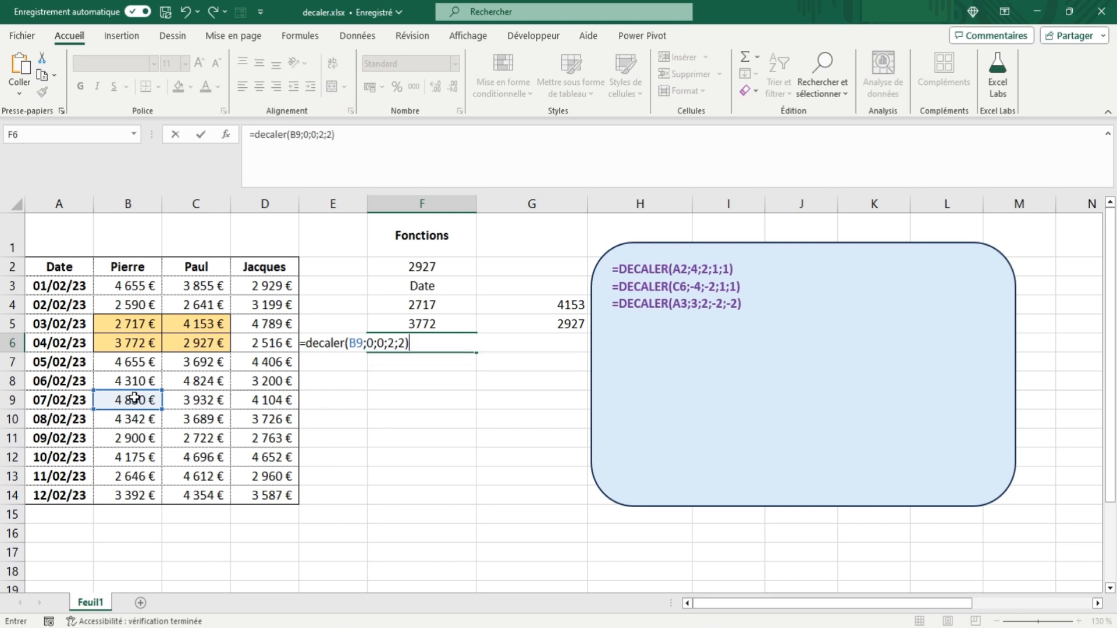
key("Tab")
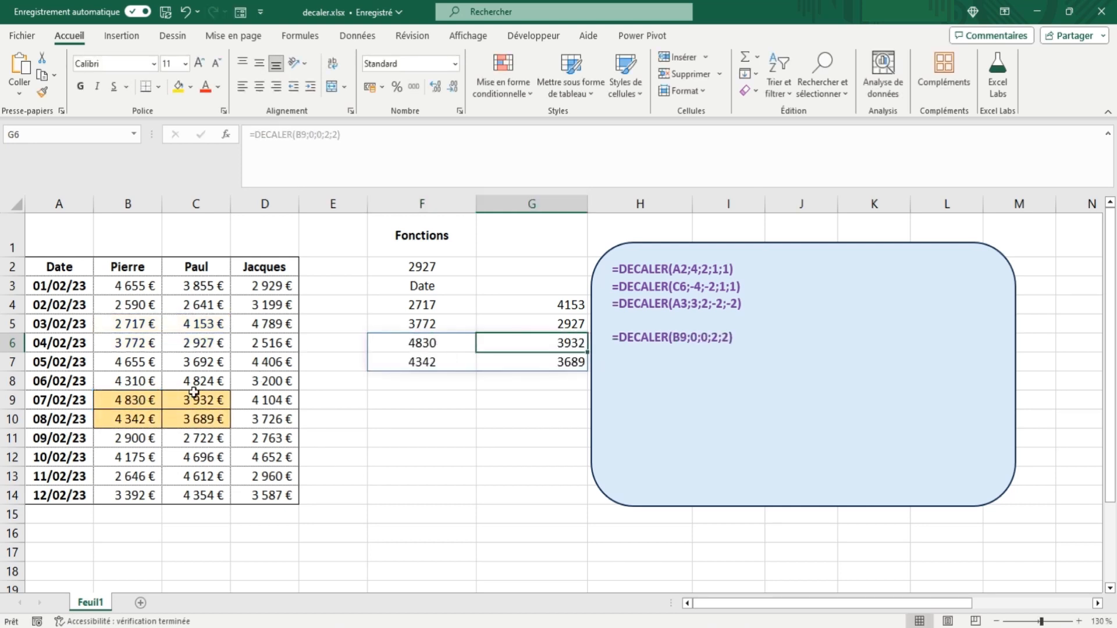
left_click(131, 401)
left_click_drag(132, 401, 192, 420)
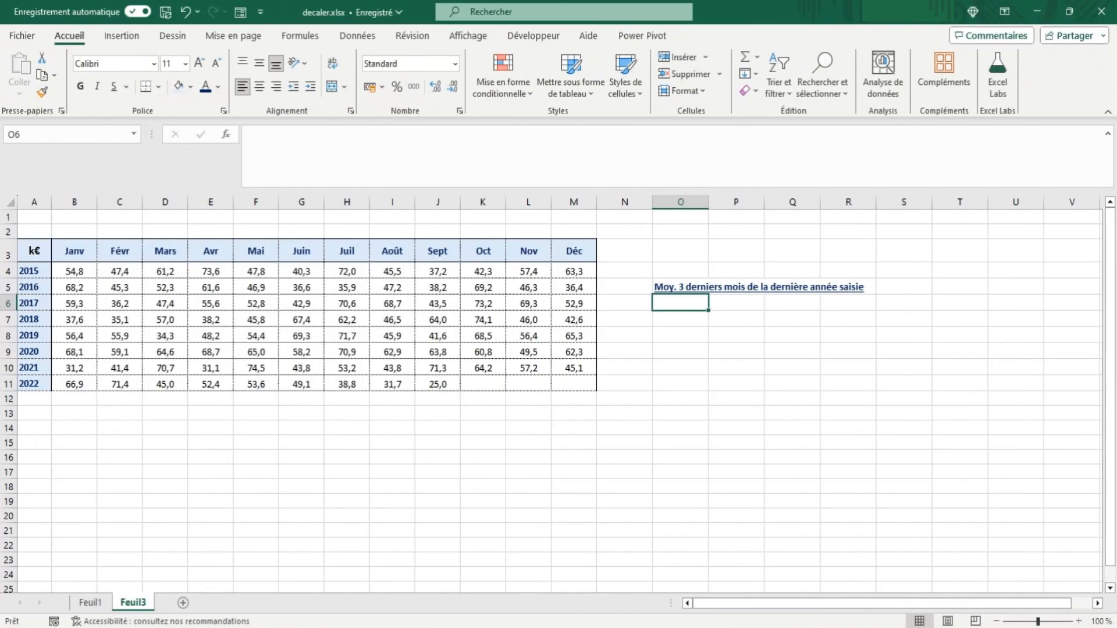
Step: Enter the formula =NBVAL(A:A) in cell E15 of sheet Feuil3 to count the non-empty cells in column A
left_click(217, 442)
type("=")
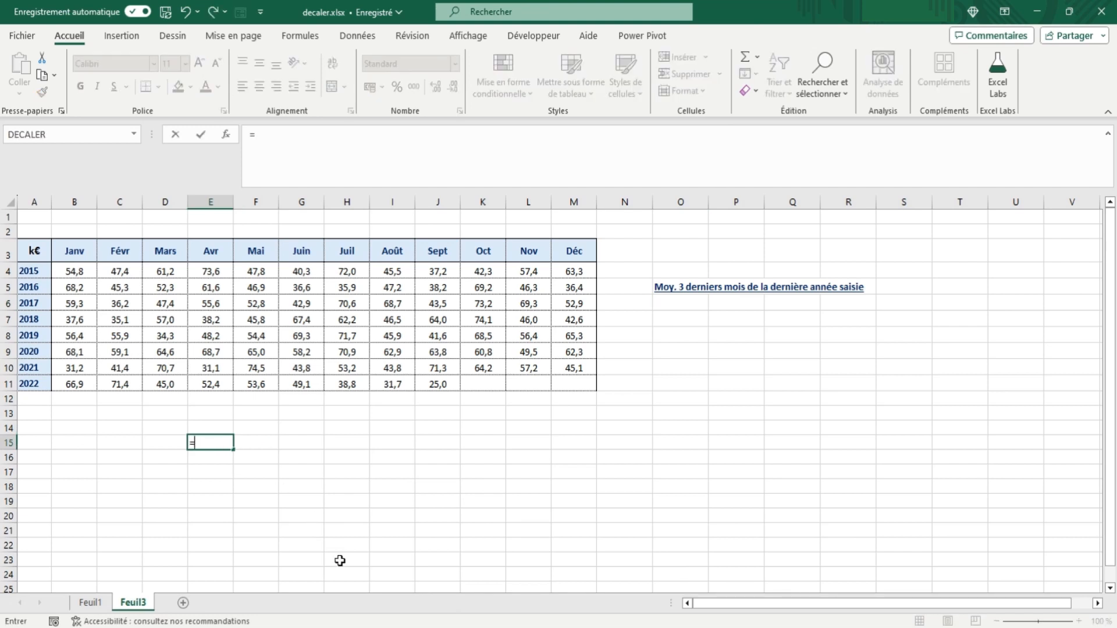
type("nbva")
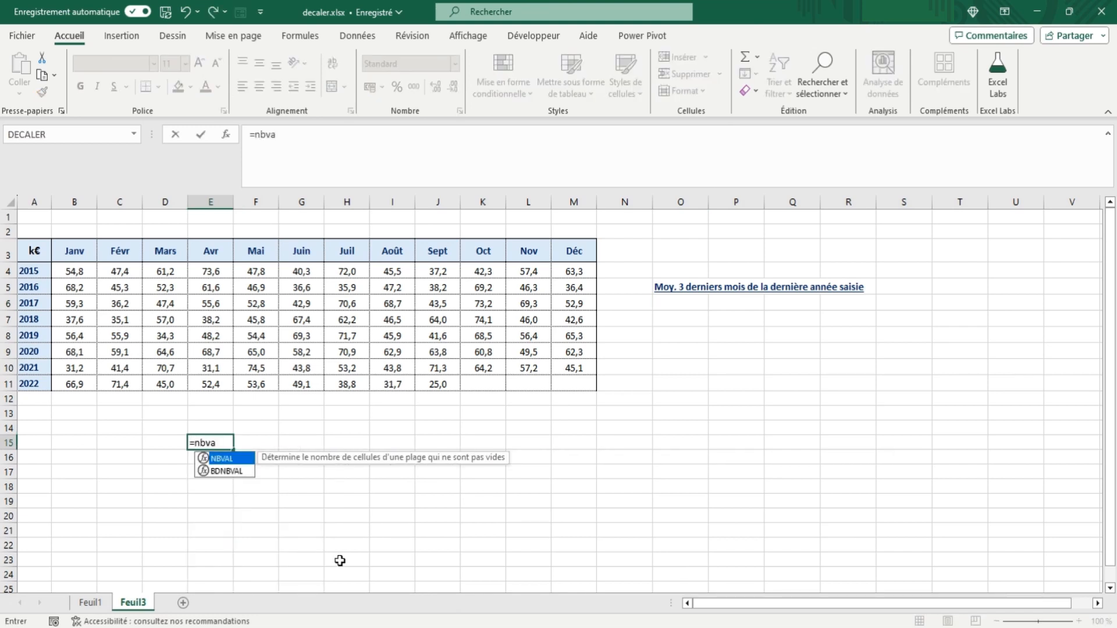
type("l(")
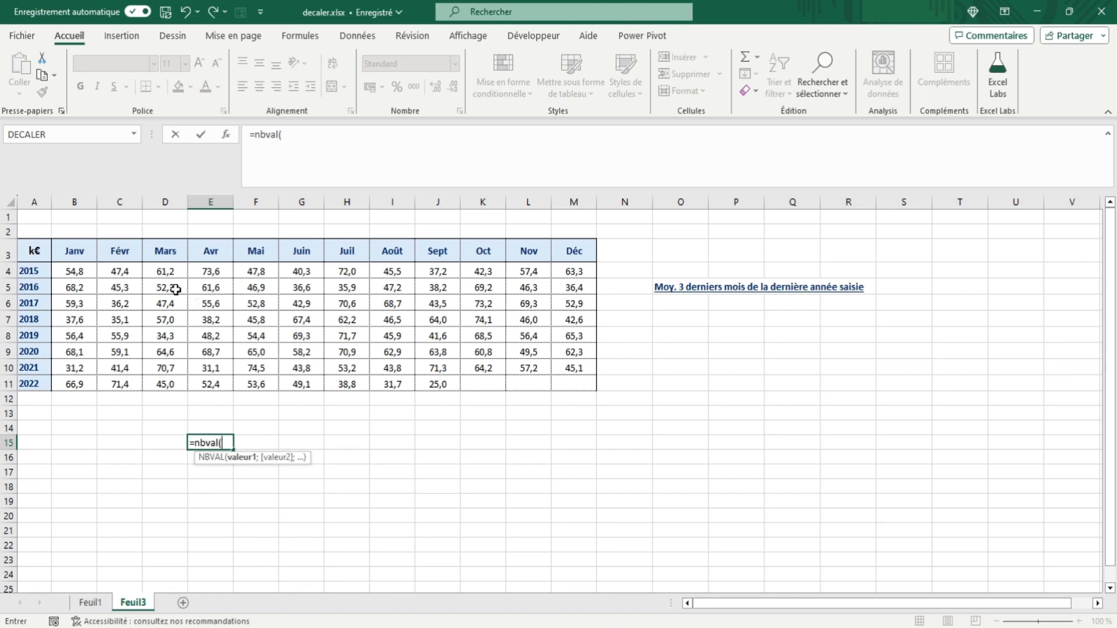
left_click(33, 199)
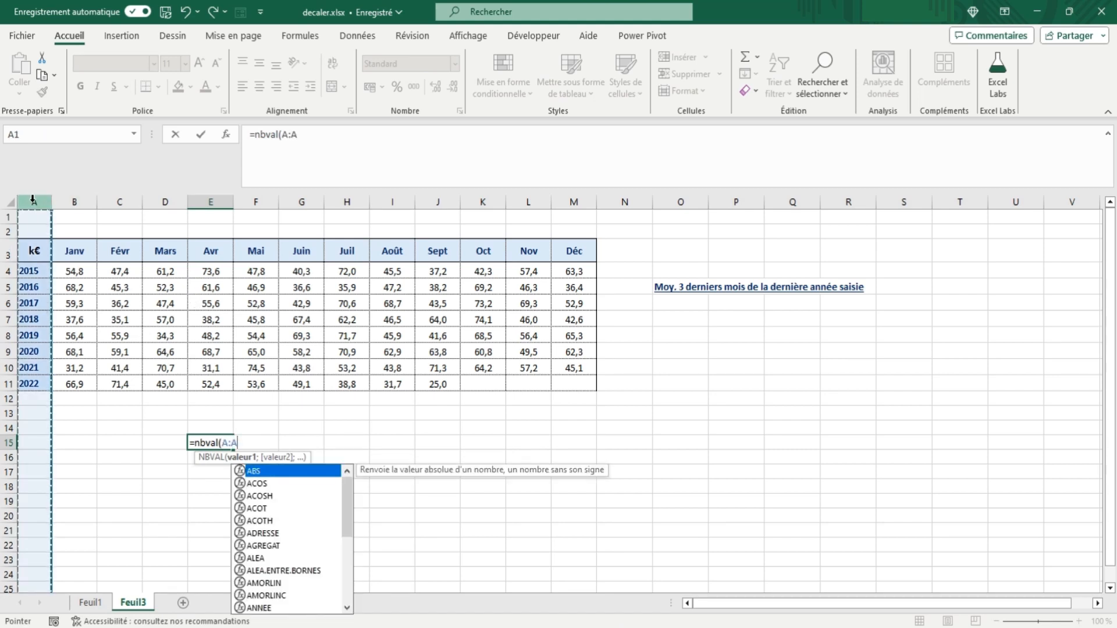
type(")")
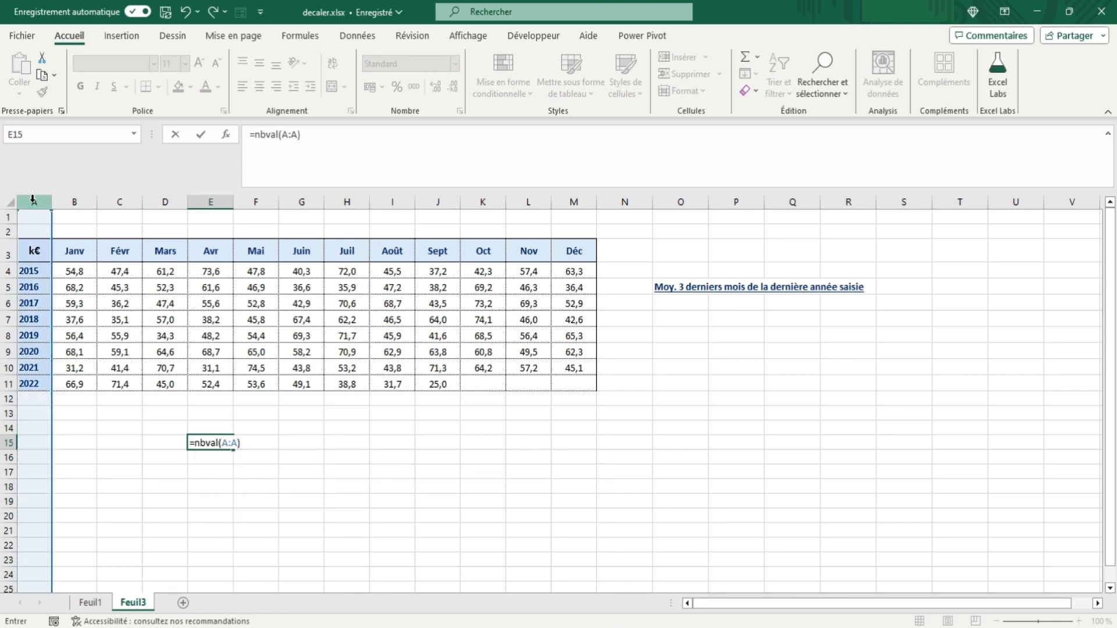
key("Tab")
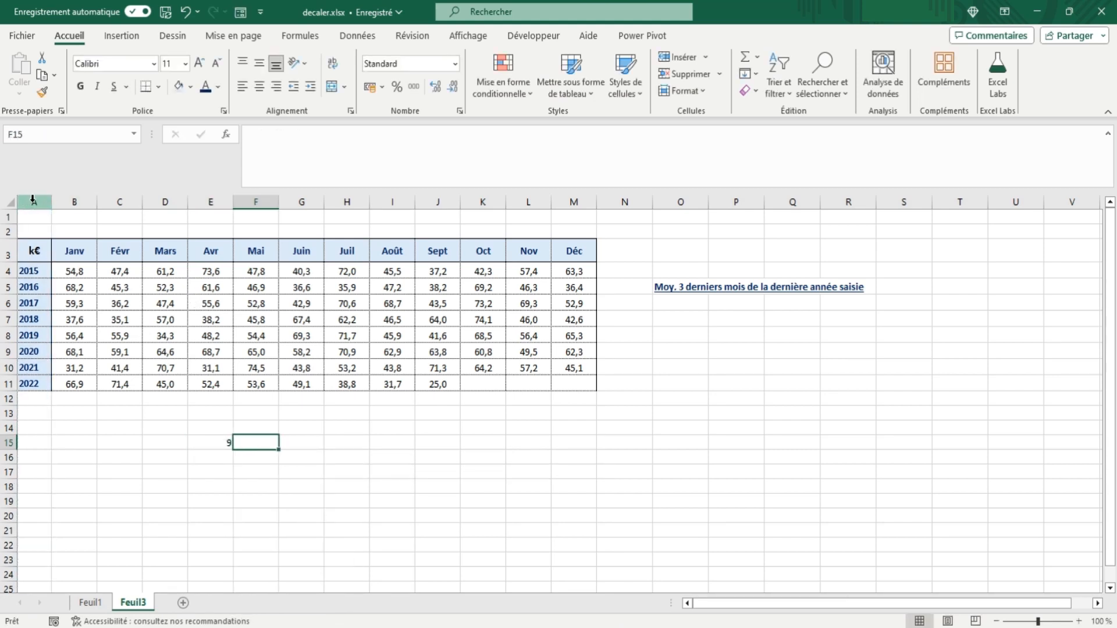
Step: Subtract 1 from the NBVAL count in E15 so the formula is =NBVAL(A:A)-1
left_click(210, 444)
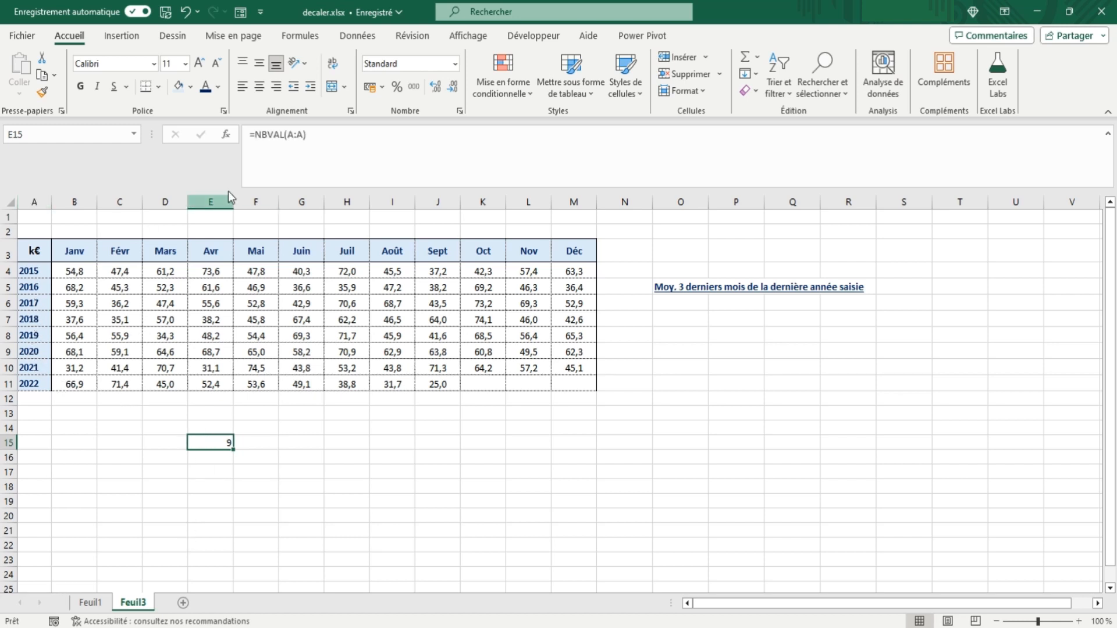
left_click(317, 135)
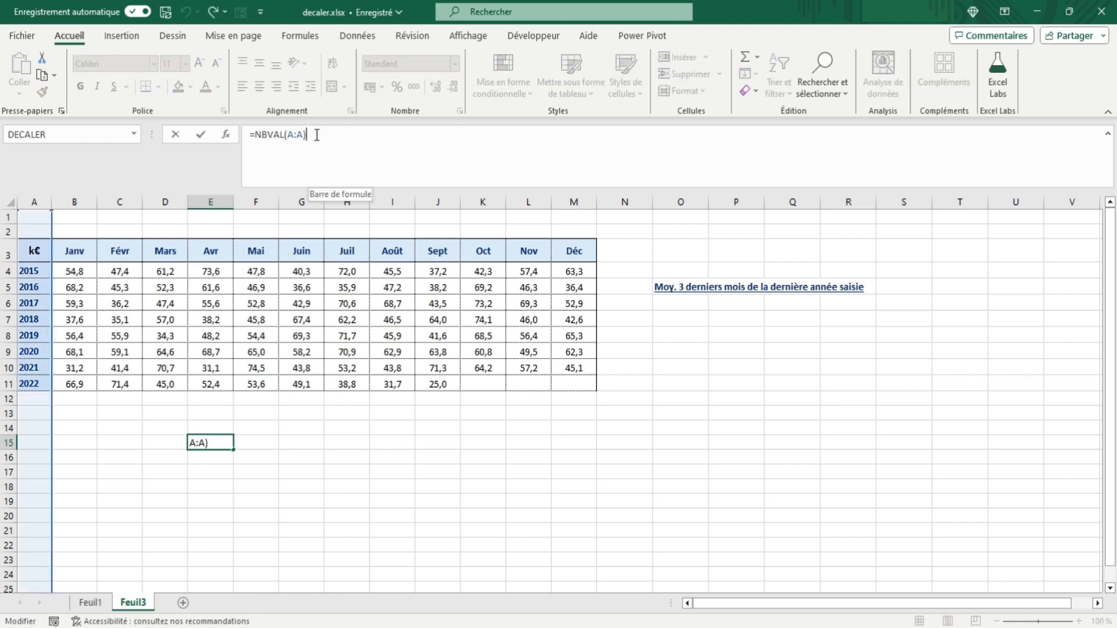
type("-1")
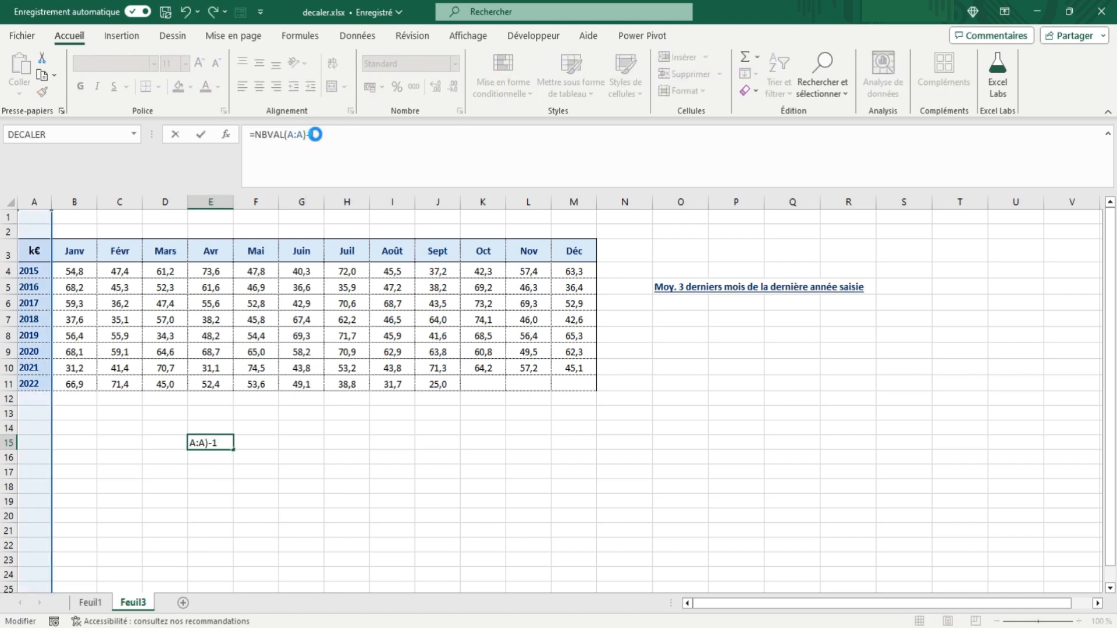
key("Tab")
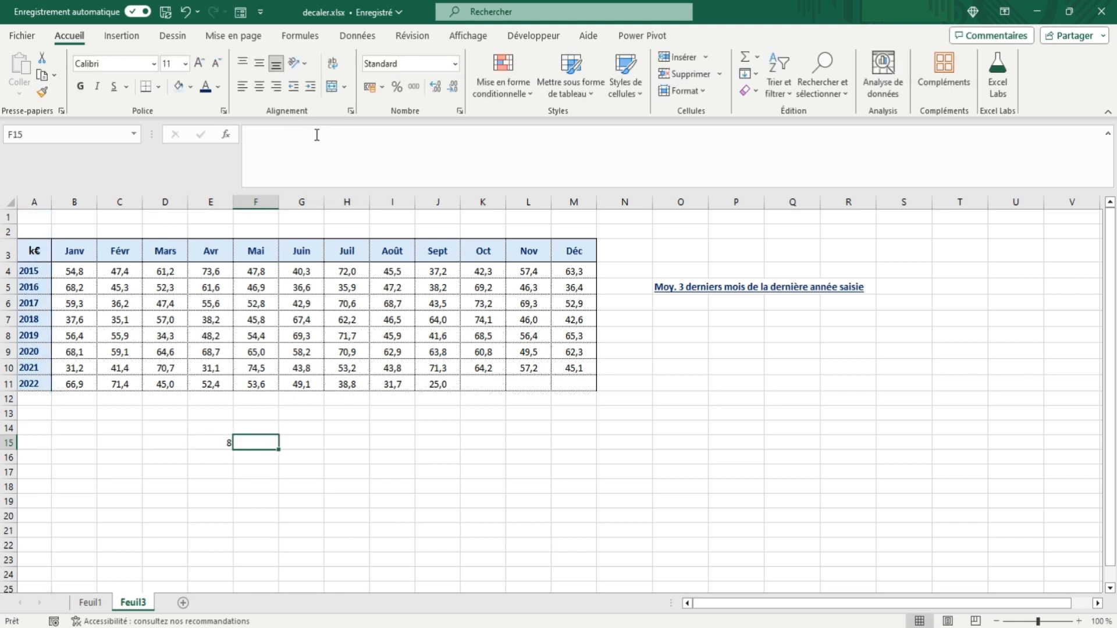
Step: Wrap the count in E15 in a DECALER call: =DECALER(A3;NBVAL(A:A)-1;1;1;12), returning the twelve months of the last year
left_click(211, 444)
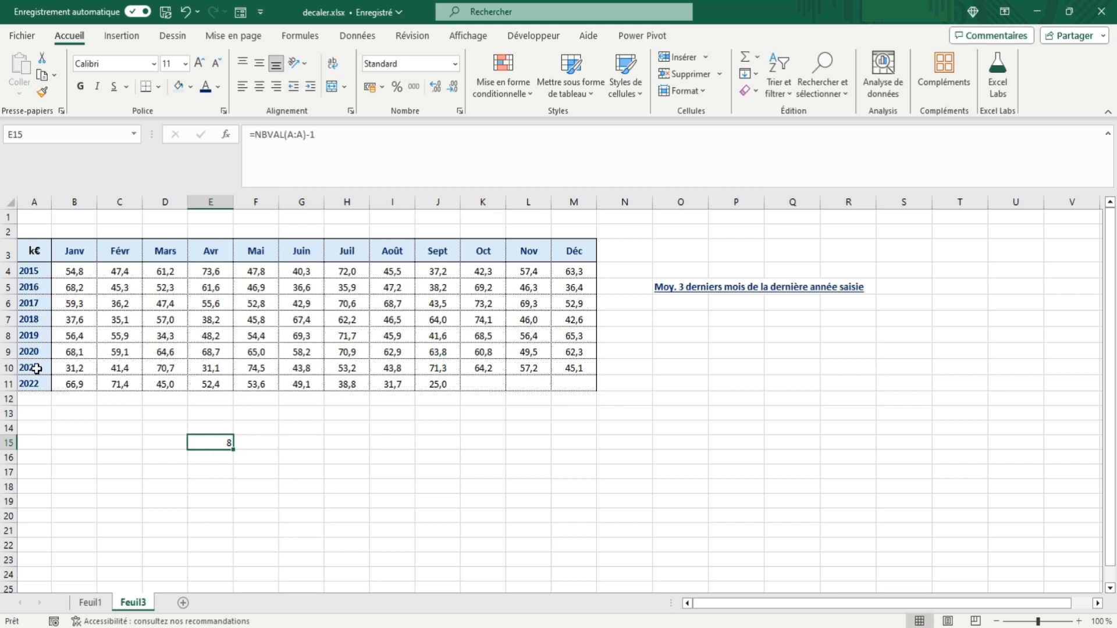
left_click(254, 135)
type("de")
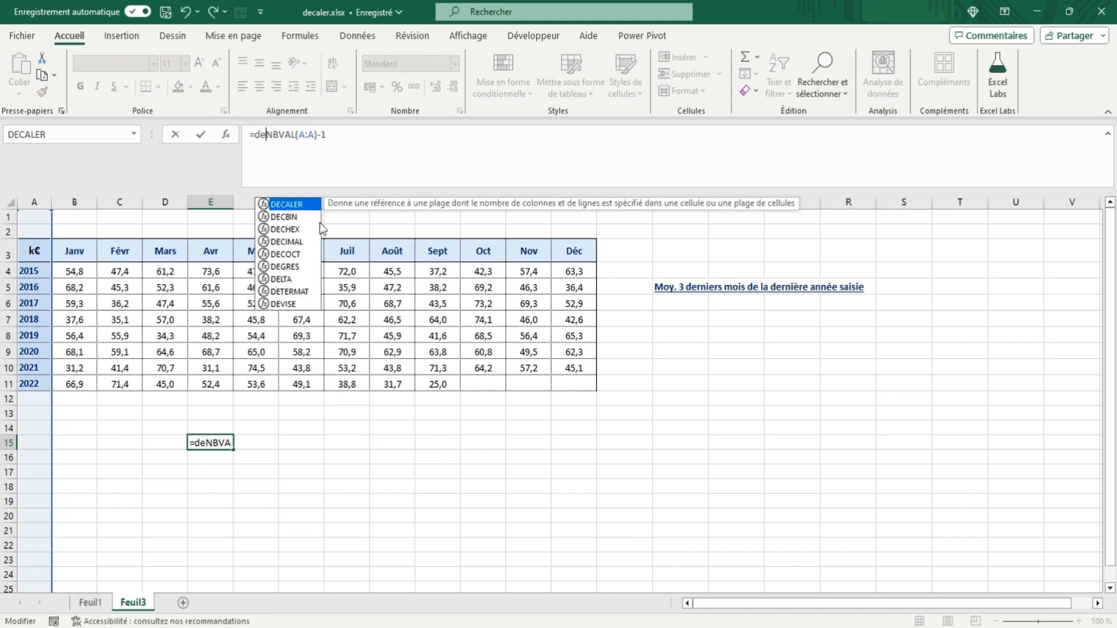
type("caler")
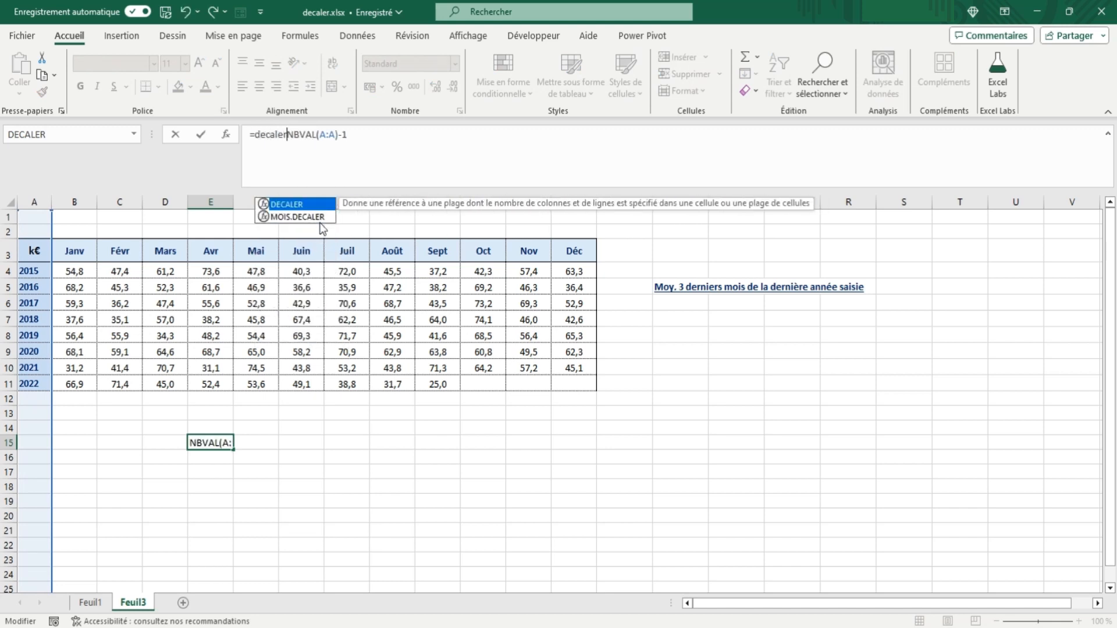
type("(")
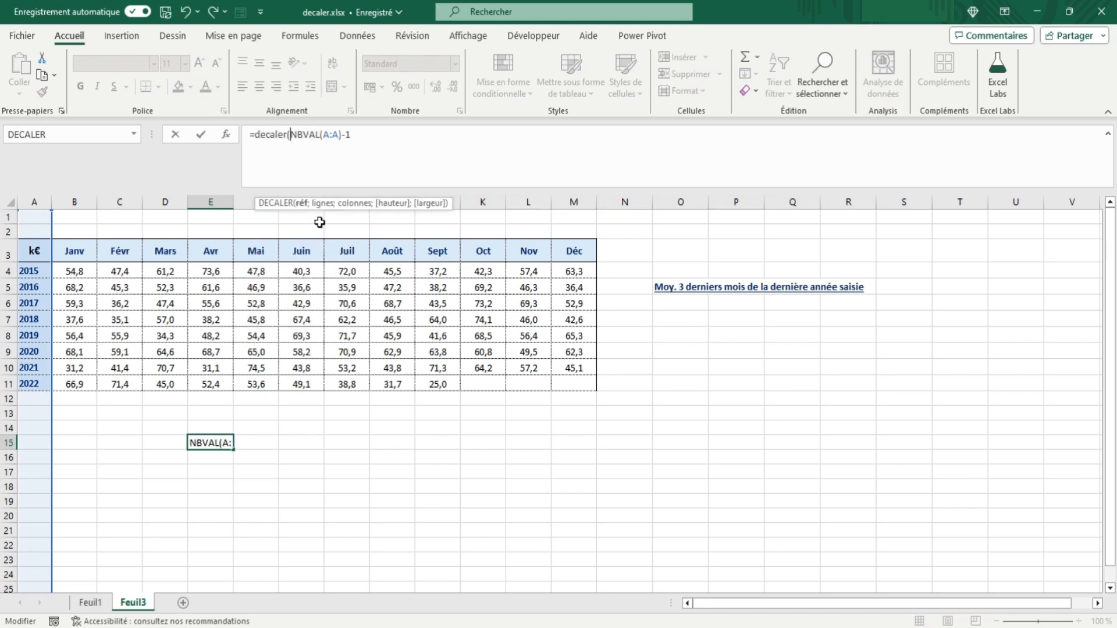
left_click(34, 251)
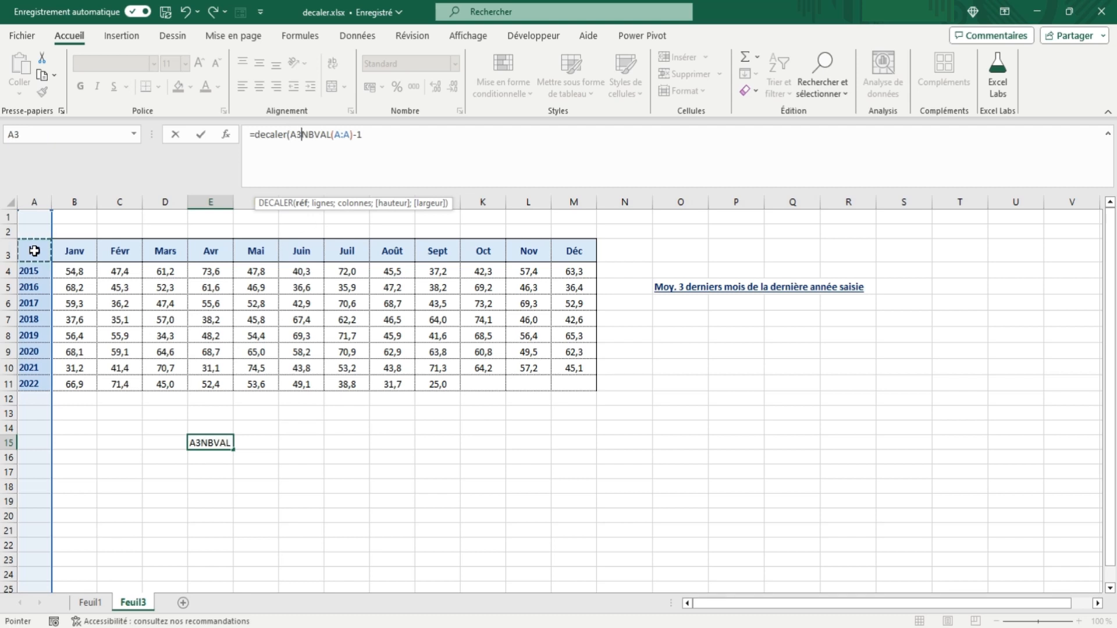
type(";")
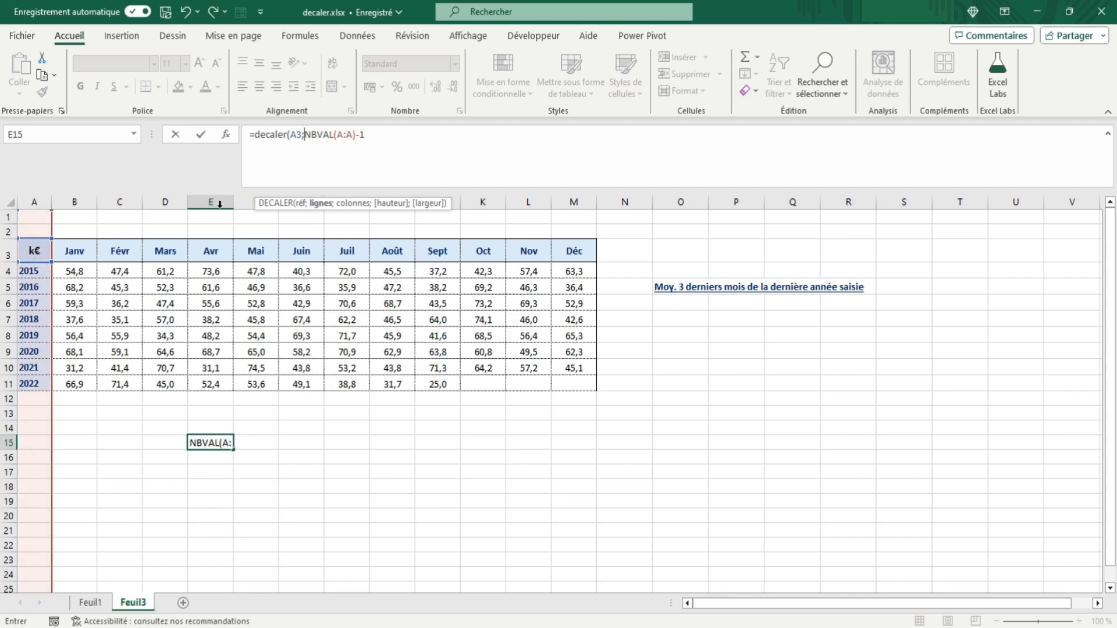
left_click(383, 134)
type(";1;1")
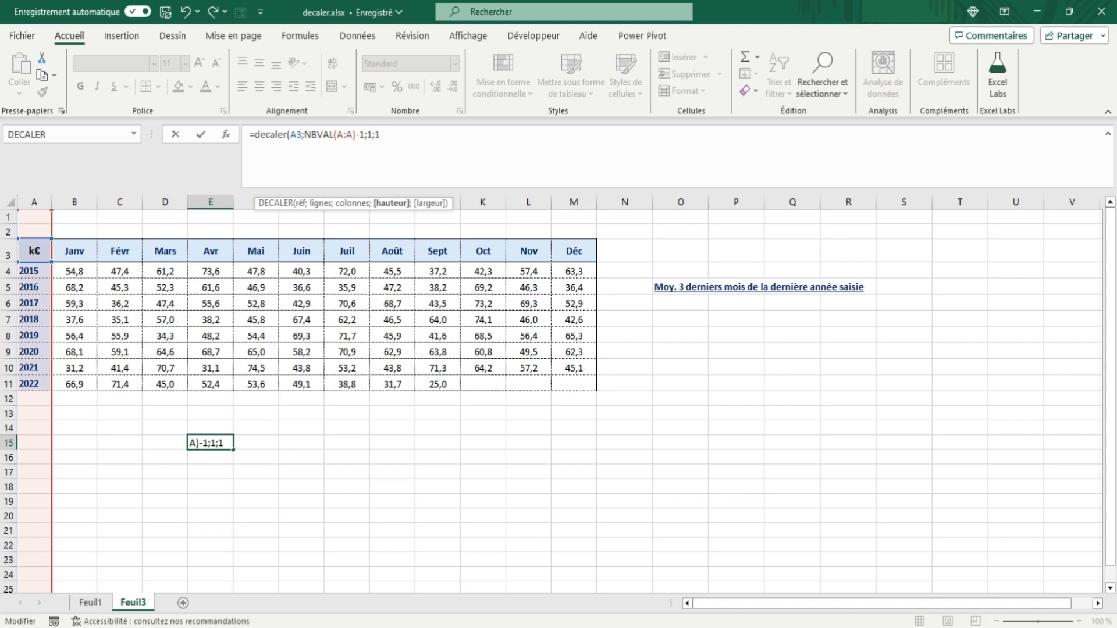
type(";12)")
key("Tab")
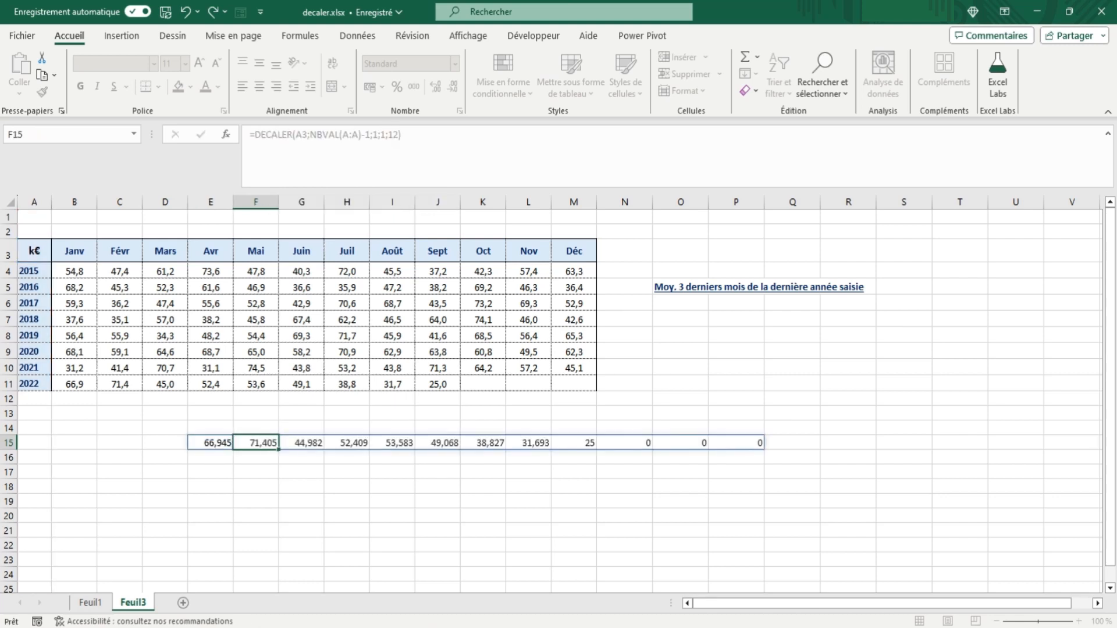
Step: Enclose the DECALER formula in E15 in NBVAL to count the months filled in for the last year
left_click(200, 442)
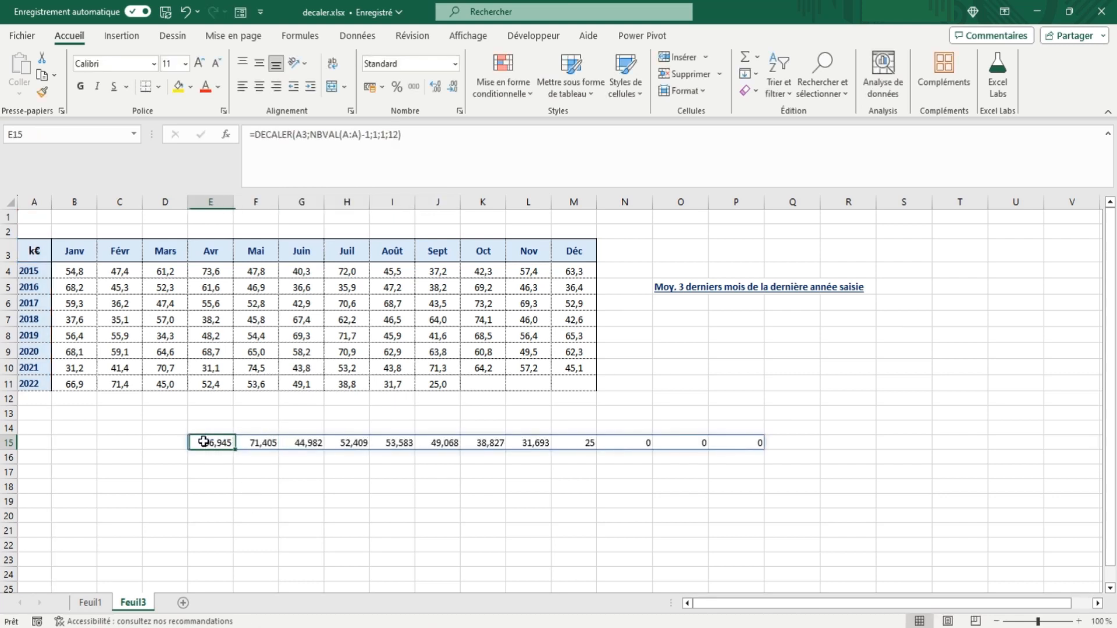
left_click(254, 135)
type("nbval")
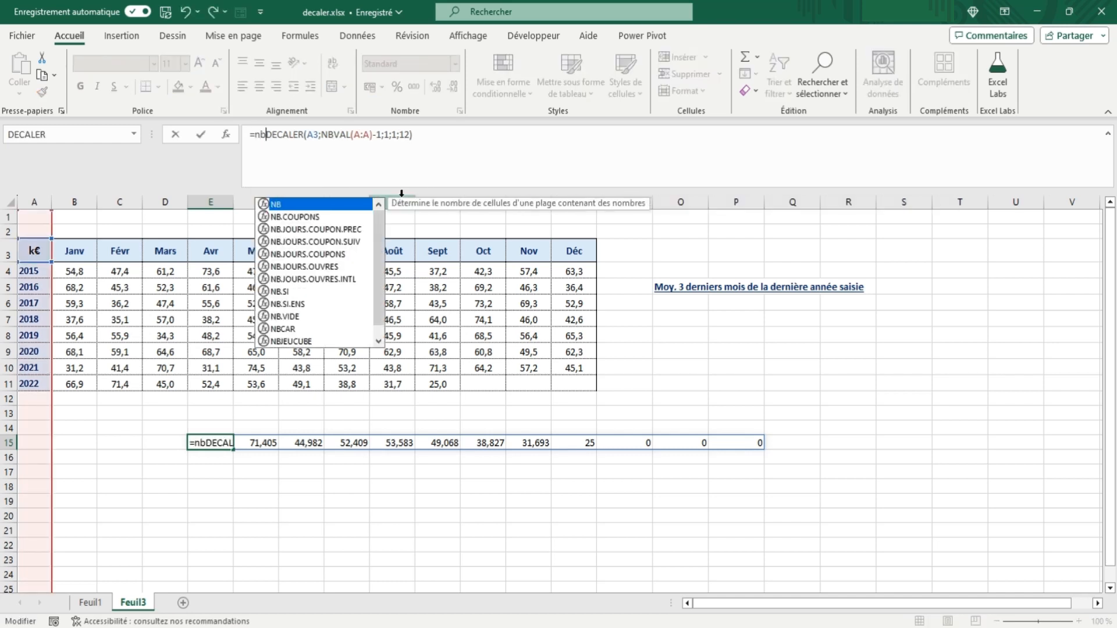
type("(")
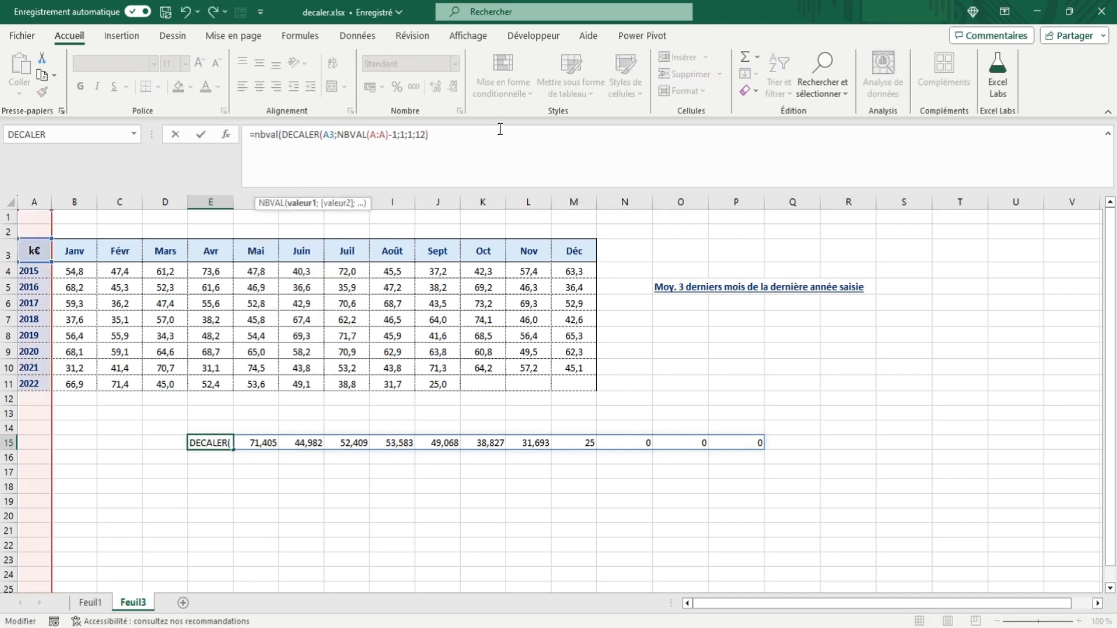
left_click(436, 135)
key("Tab")
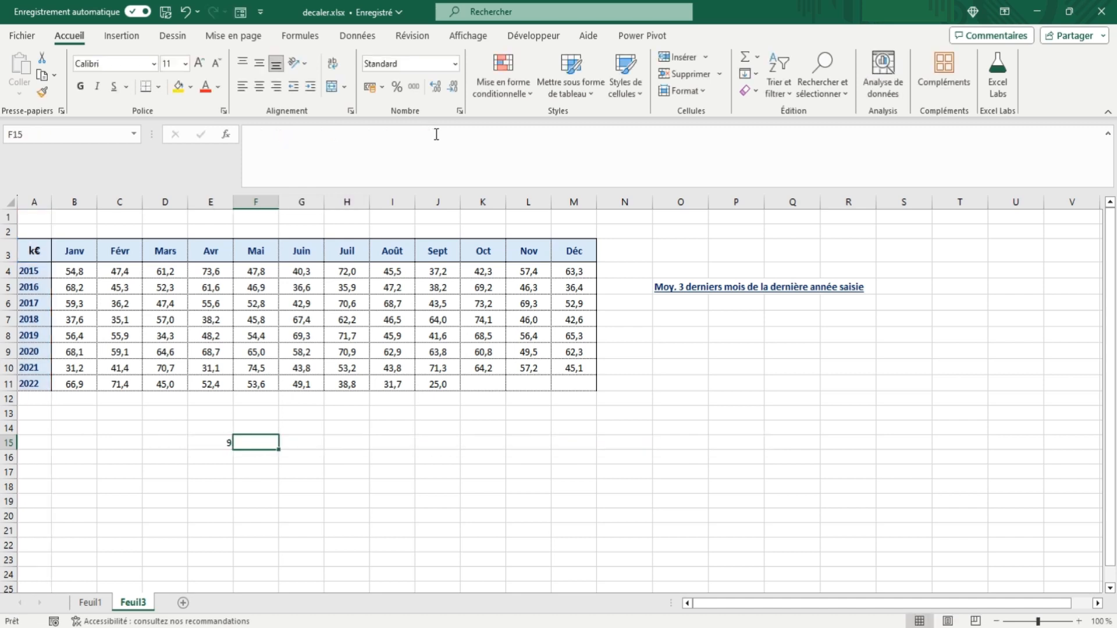
Step: Copy the formula text of E15 without its equals sign, leaving the cell unchanged
left_click(217, 440)
left_click_drag(255, 135, 492, 129)
key("ctrl+c")
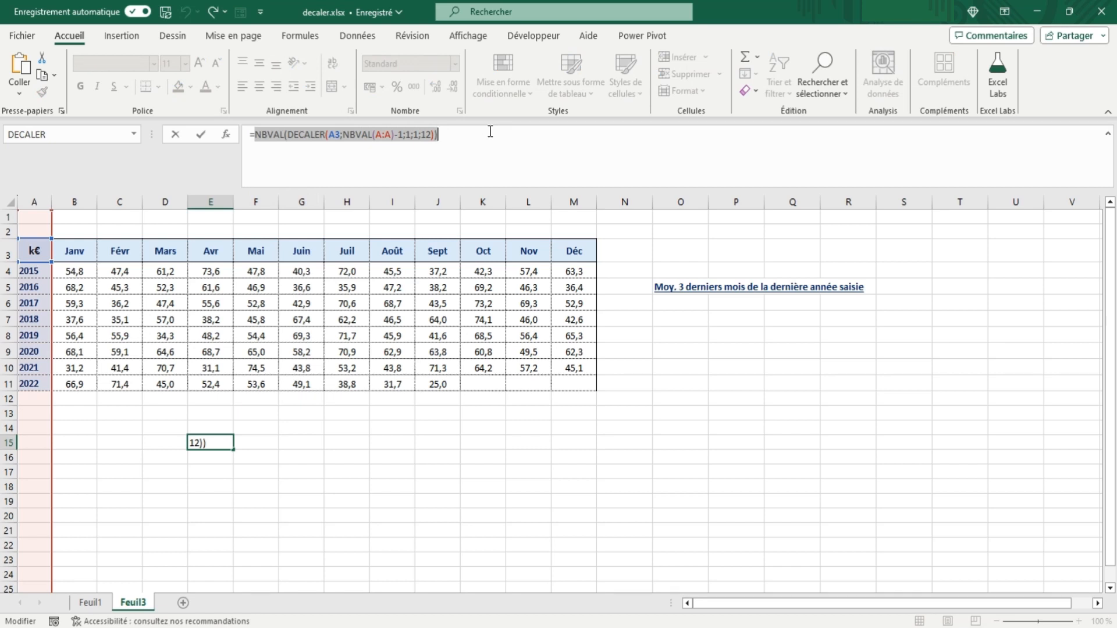
key("Escape")
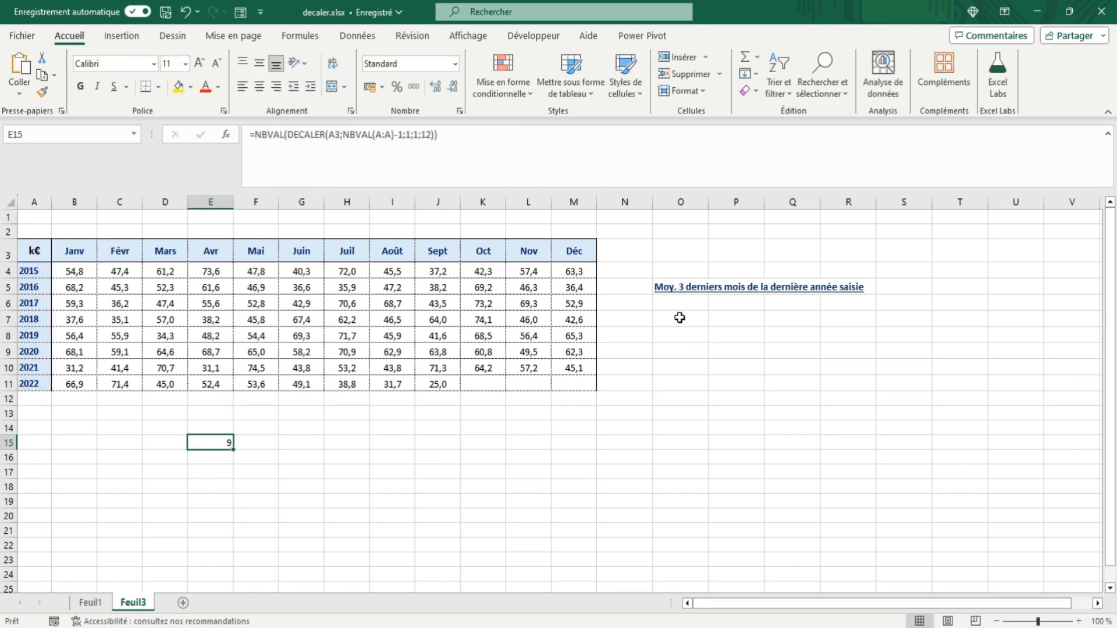
Step: Start a DECALER formula in O7 with A3 as the reference and NBVAL(A:A)-1 as the row offset
left_click(679, 318)
type("=decaler(")
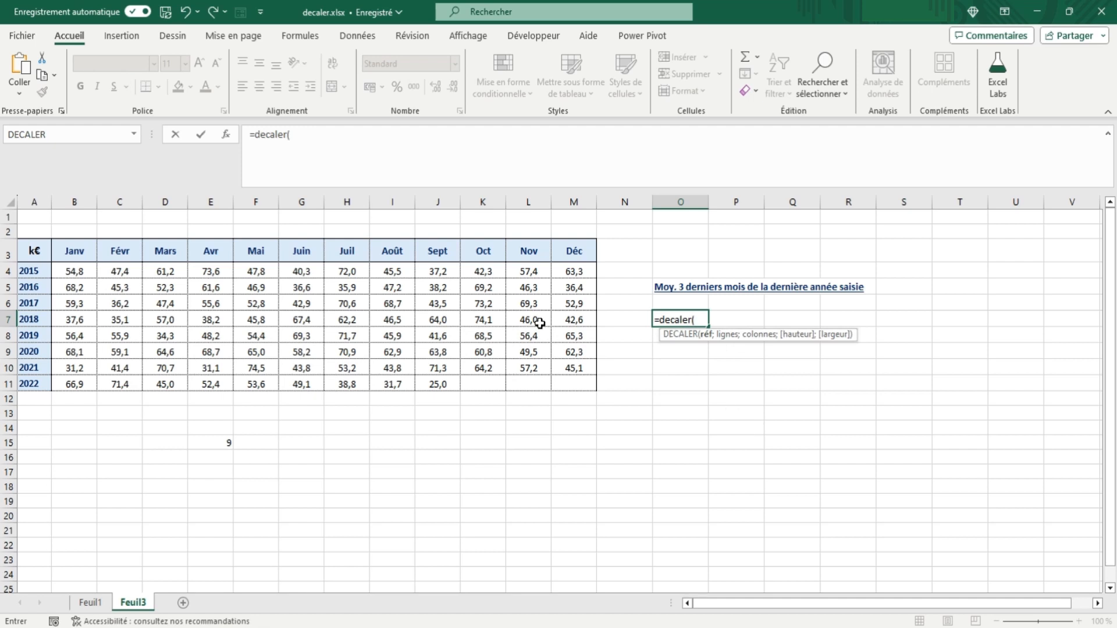
left_click(41, 248)
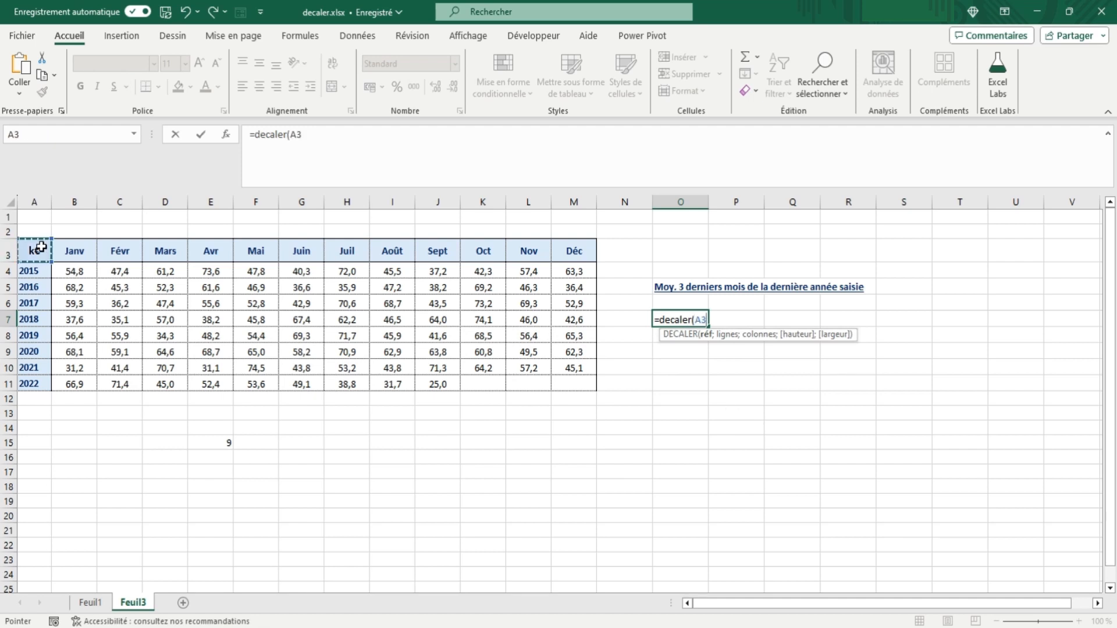
type(";")
left_click(35, 202)
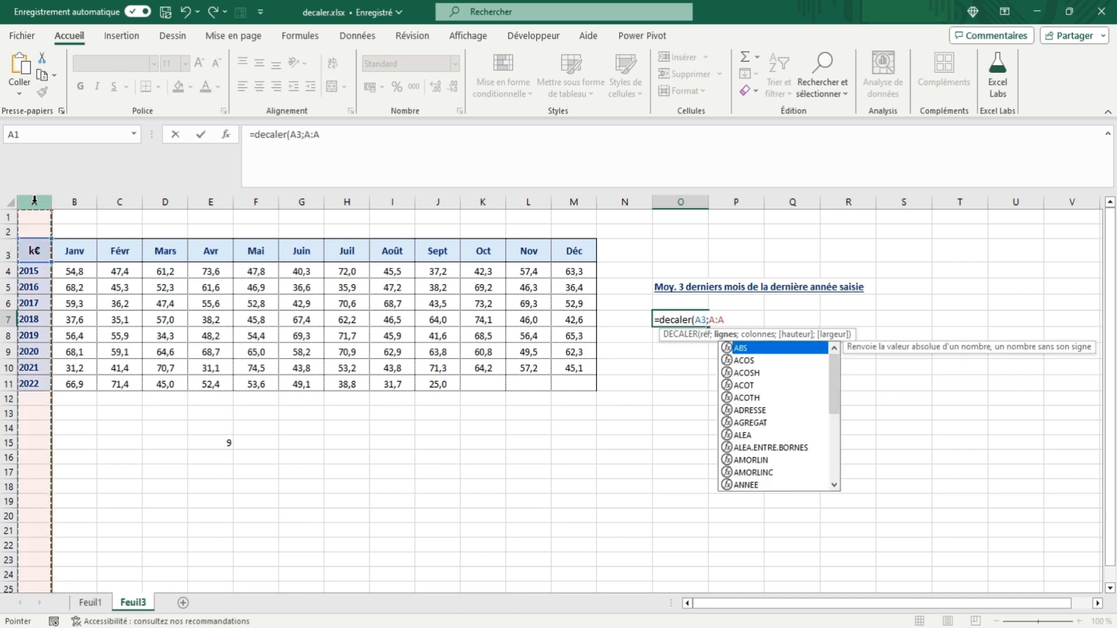
left_click(306, 135)
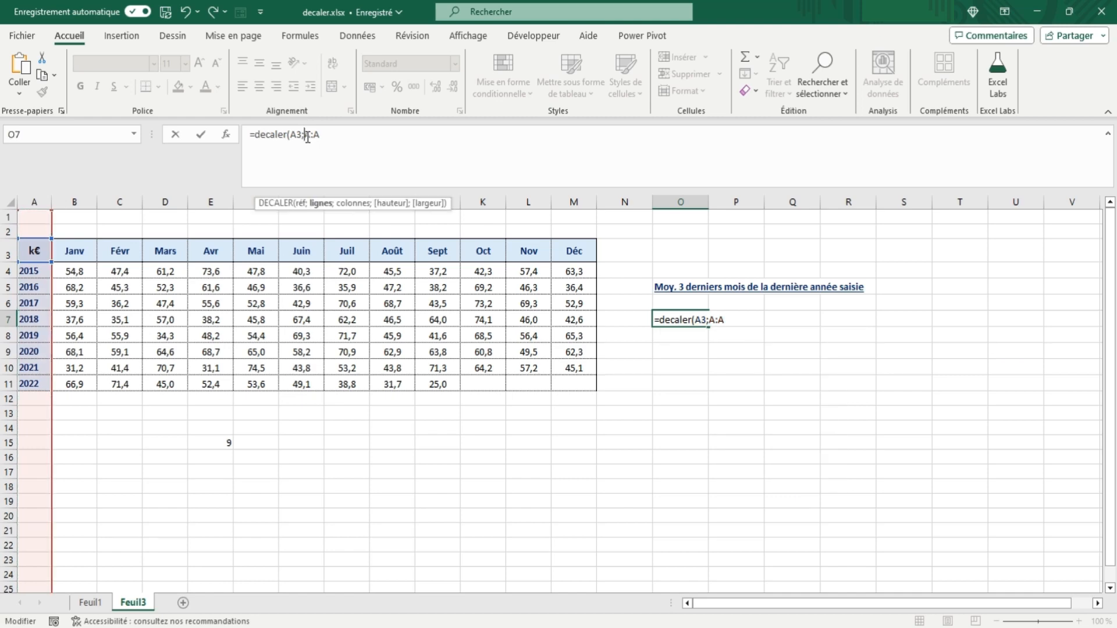
type("nbval(A:A")
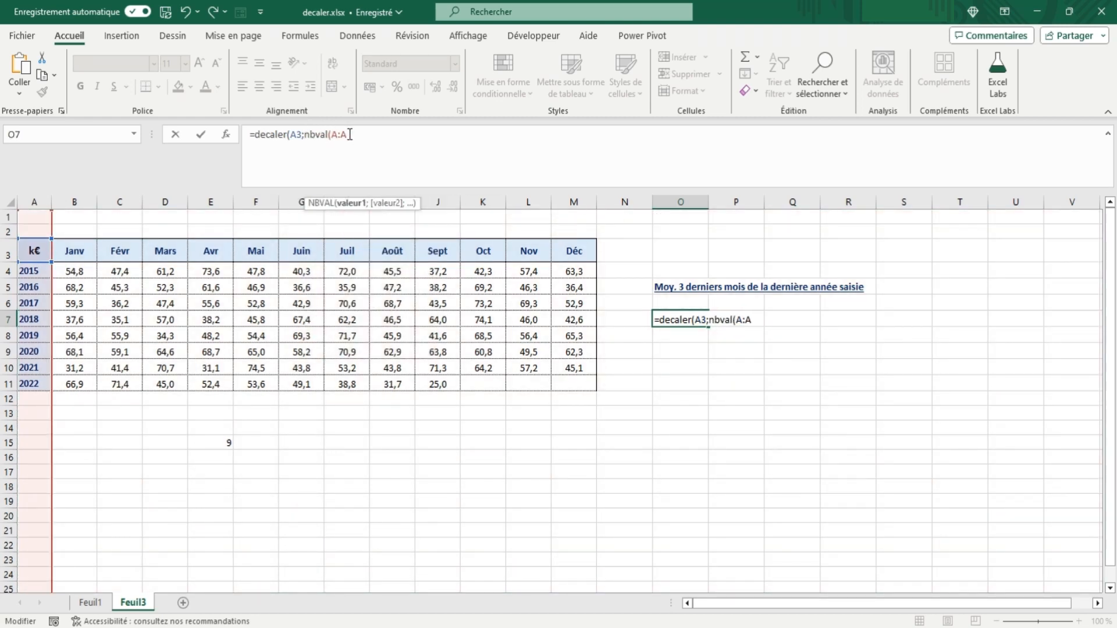
type(")-1")
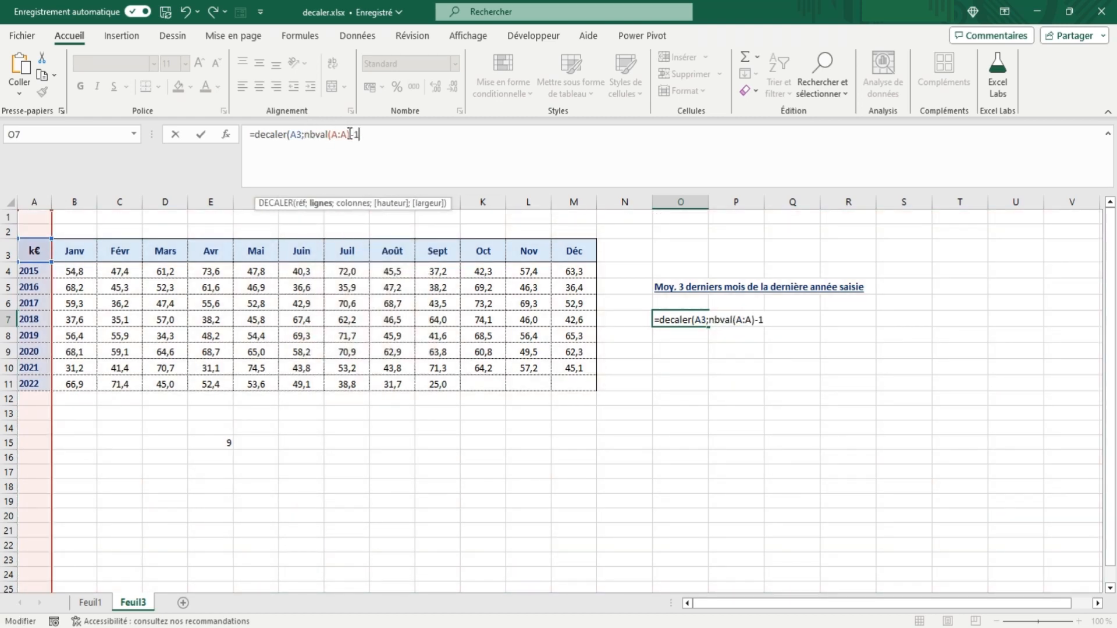
type(";")
Step: Complete the O7 formula with the copied NBVAL(DECALER(A3;NBVAL(A:A)-1;1;1;12)) as column offset, height 1 and width -3
key("ctrl+v")
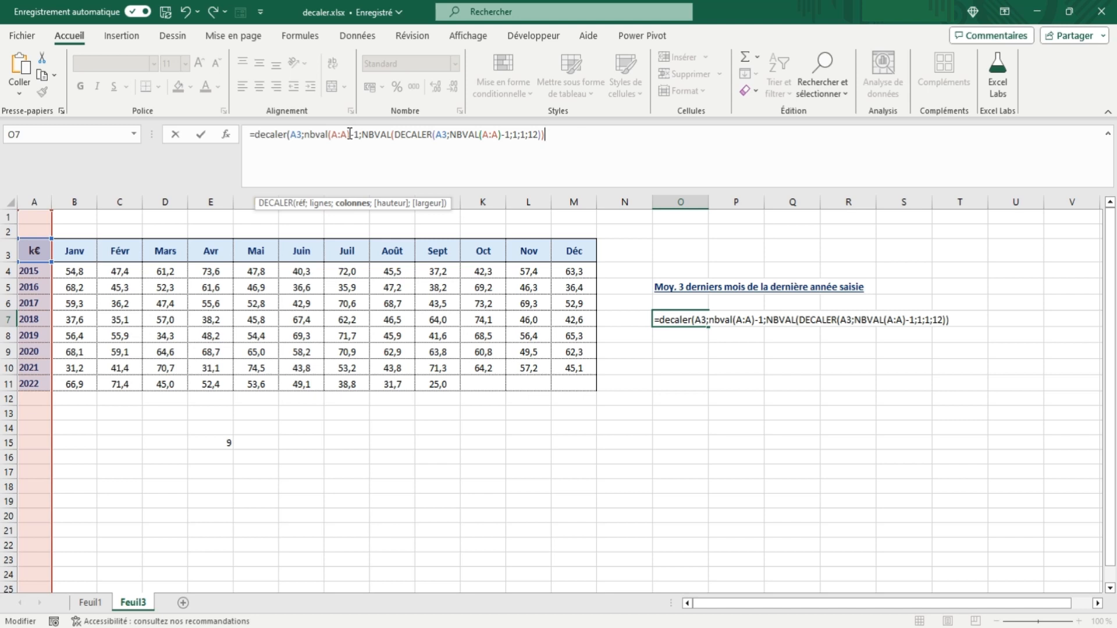
type(";")
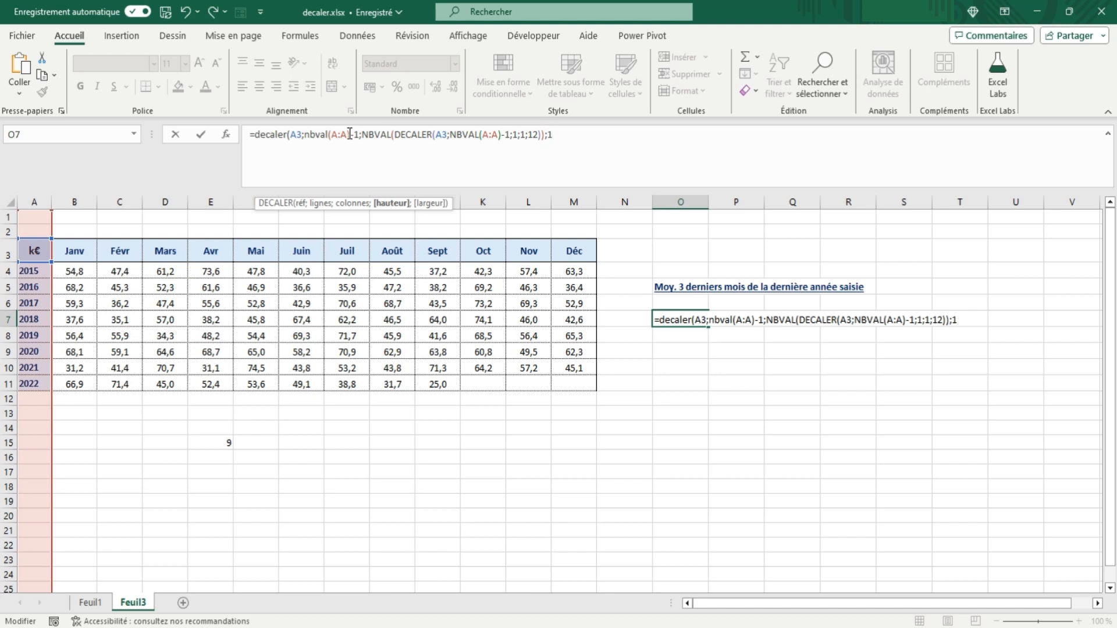
type("1;12)")
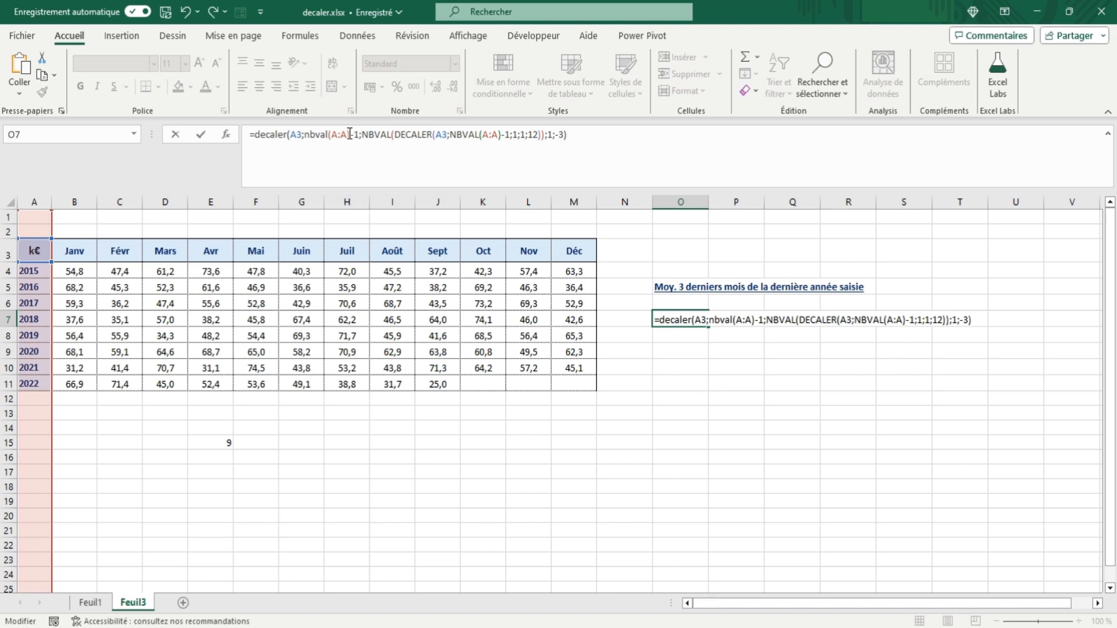
key("Tab")
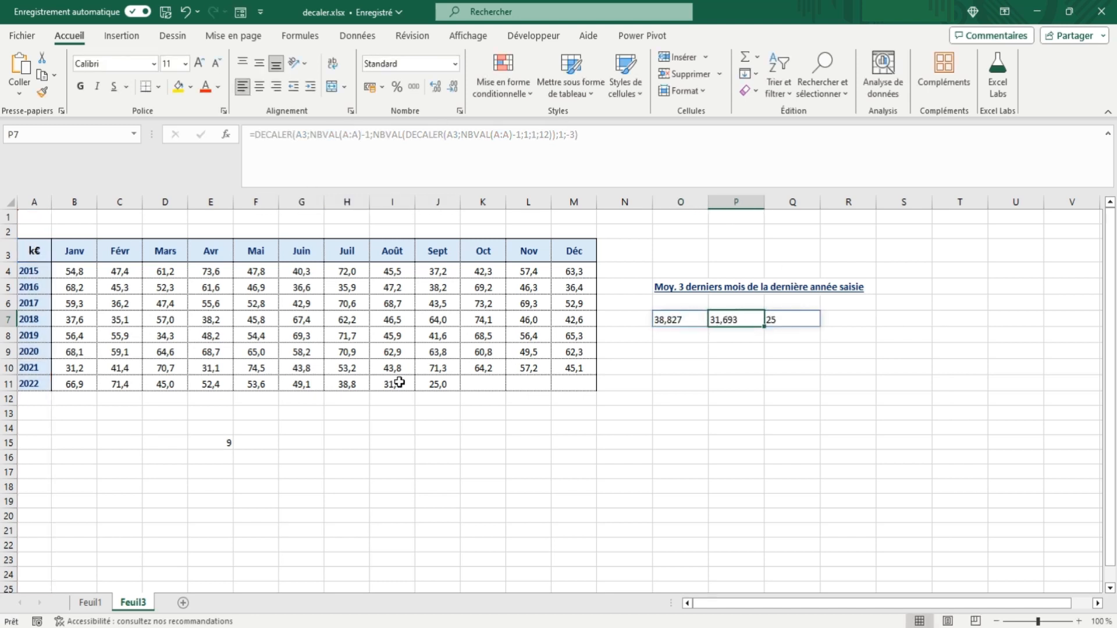
Step: Enter 17 for October 2022 in K11, comparing the last three filled months with the O7 results before and after
left_click_drag(343, 384, 443, 382)
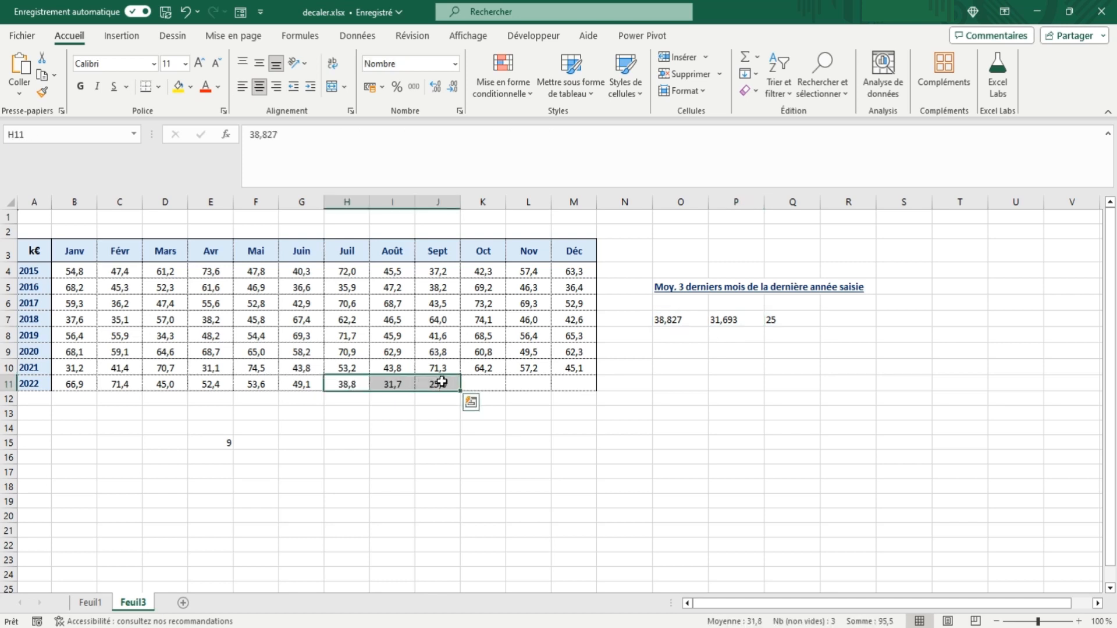
left_click(482, 384)
type("17")
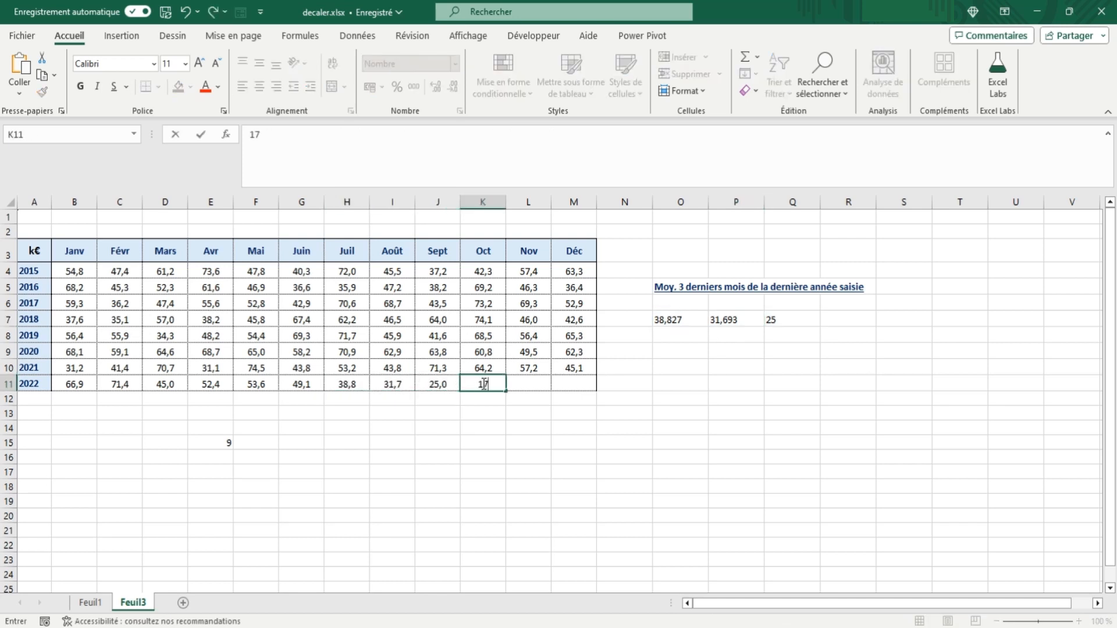
key("Tab")
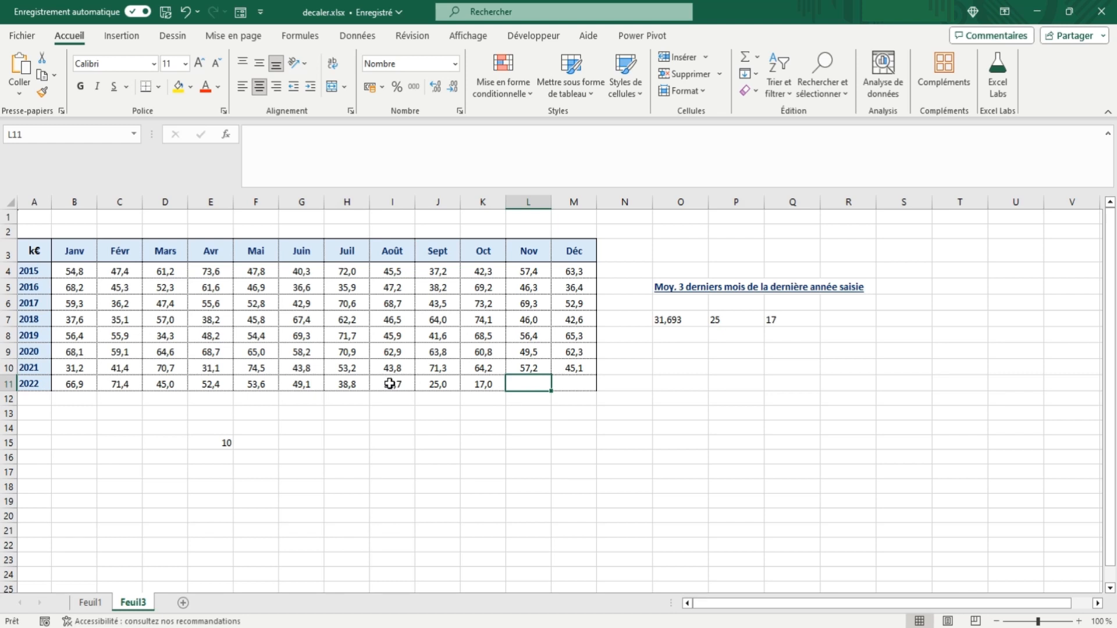
left_click_drag(393, 383, 483, 382)
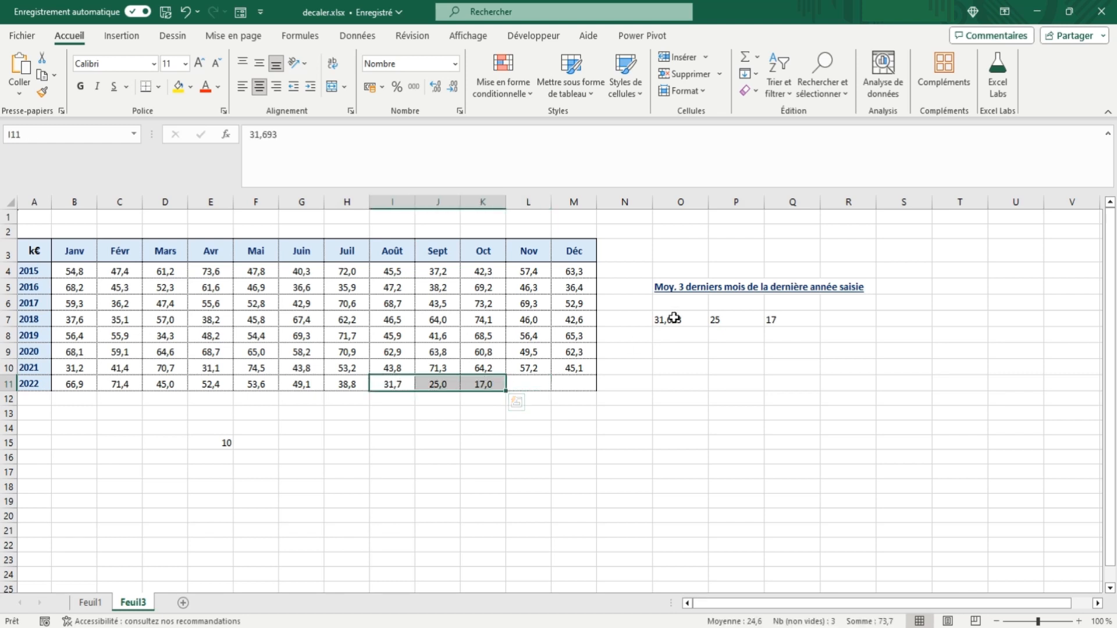
Step: Copy the nested DECALER(A3;NBVAL(A:A)-1;1;1;12) part of the formula in O7
left_click(673, 318)
left_click_drag(405, 135, 550, 136)
key("ctrl+c")
key("Escape")
Step: Define the workbook name LigneD from the copied DECALER formula, making its A3 reference absolute as $A$3
left_click(301, 36)
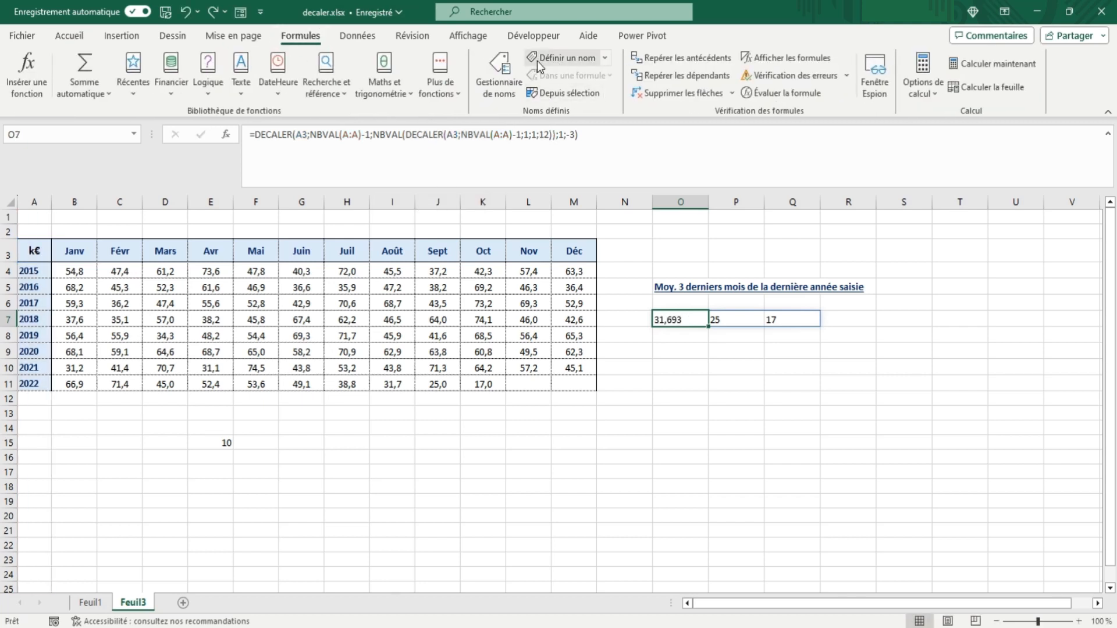
left_click(499, 75)
left_click(576, 92)
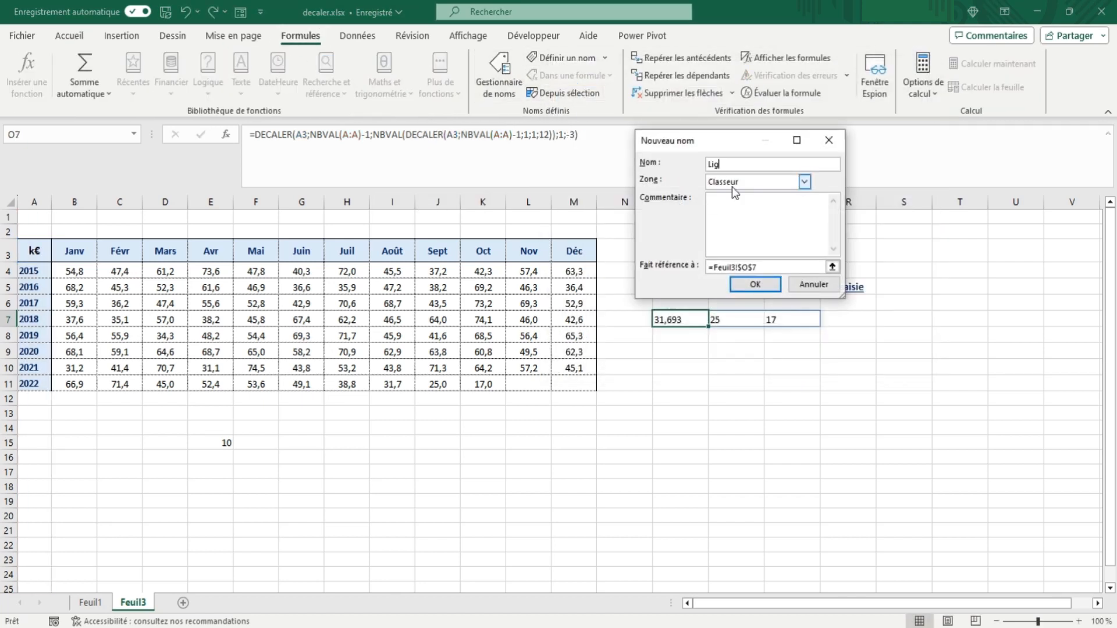
left_click_drag(714, 268, 683, 267)
key("ctrl+v")
left_click(753, 269)
key("F4")
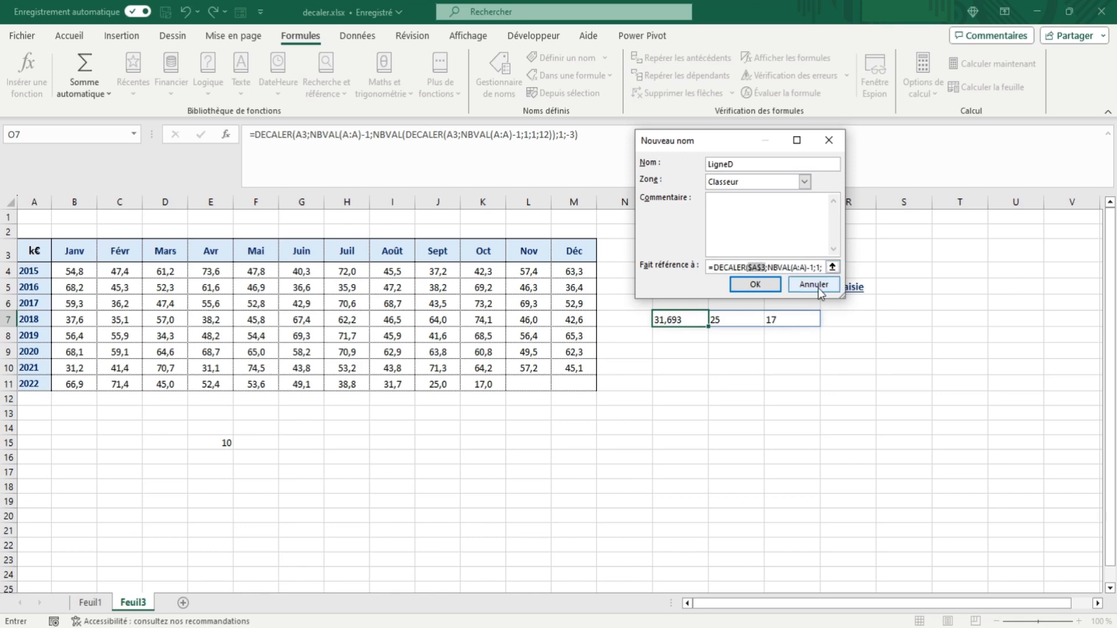
left_click(763, 285)
left_click(900, 355)
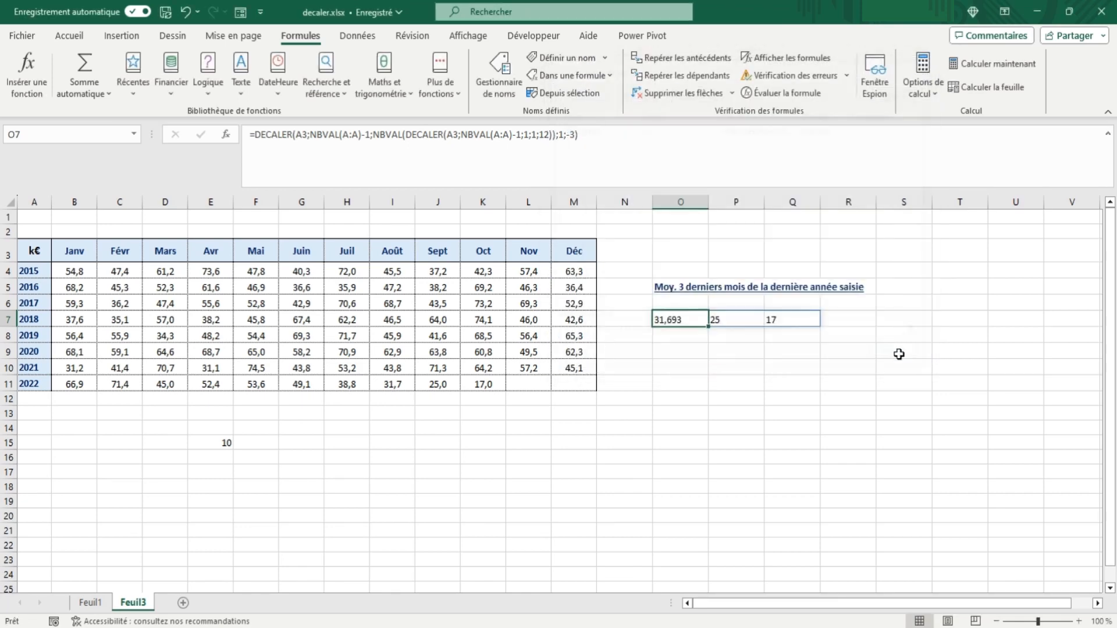
Step: Replace the nested DECALER(A3;NBVAL(A:A)-1;1;1;12) in the O7 formula with the name LigneD
left_click_drag(407, 135, 551, 134)
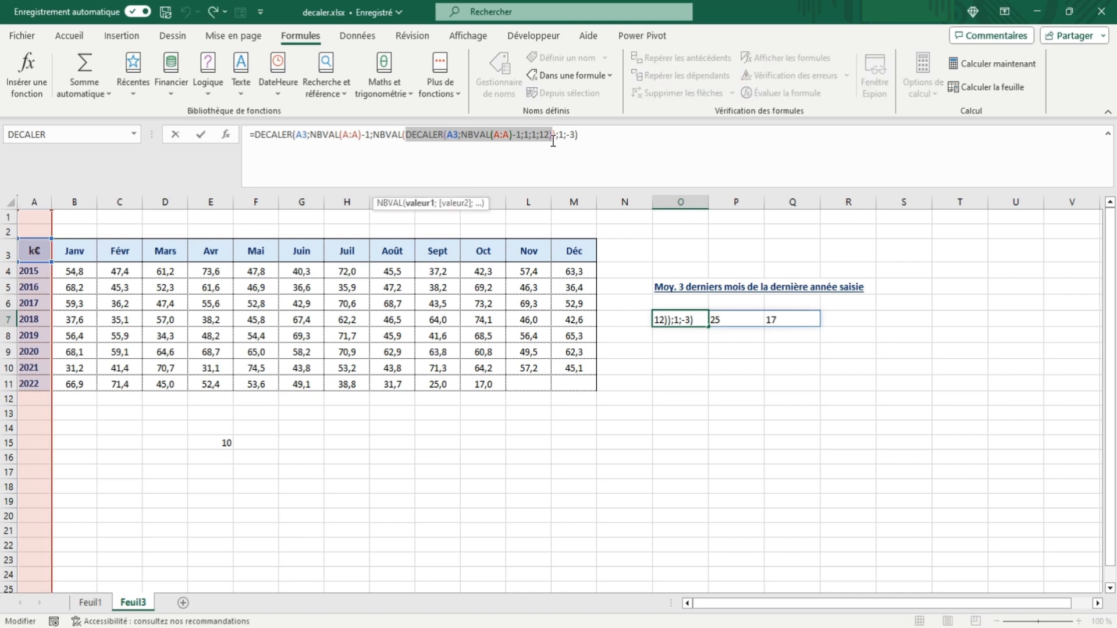
type("LigneD")
key("Return")
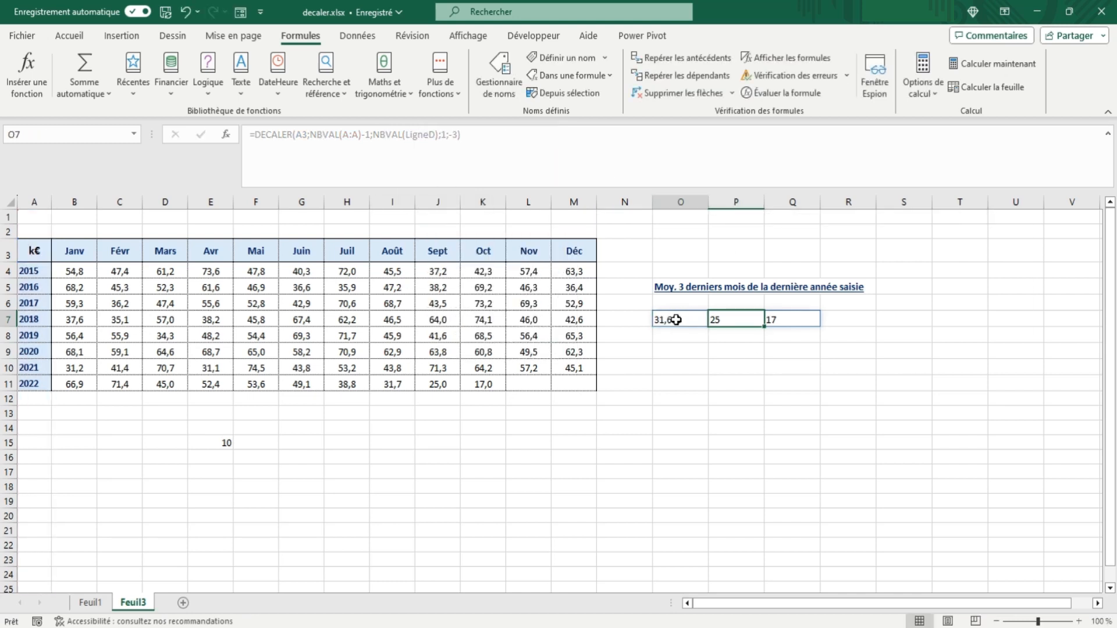
left_click(673, 320)
Step: Add the year 2023 in A12 below the last year of the table
left_click(42, 399)
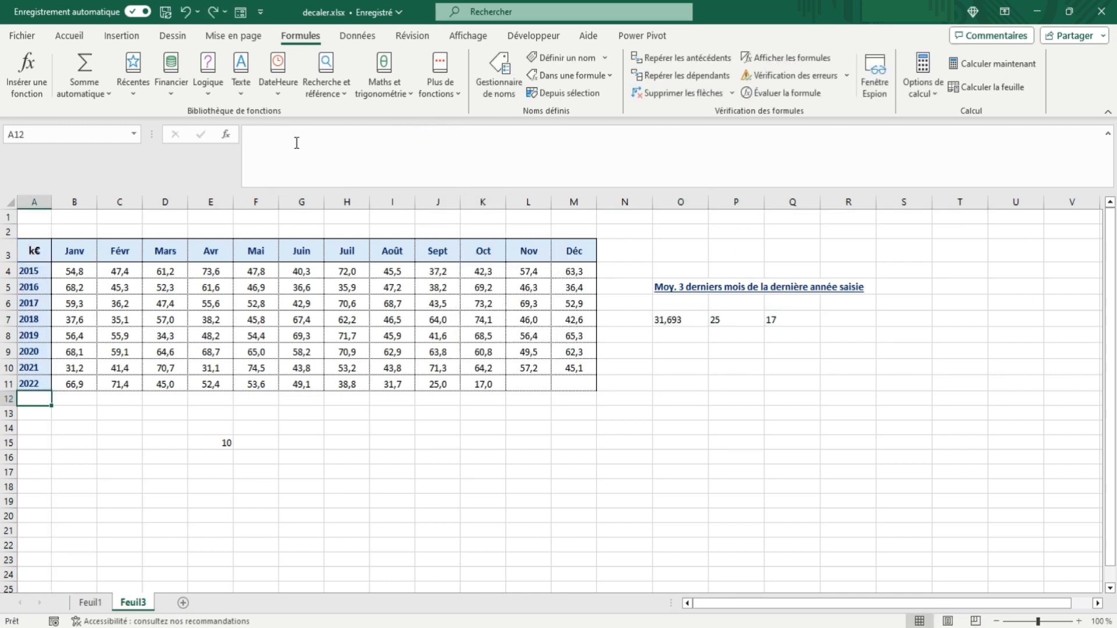
type("2023")
left_click(61, 403)
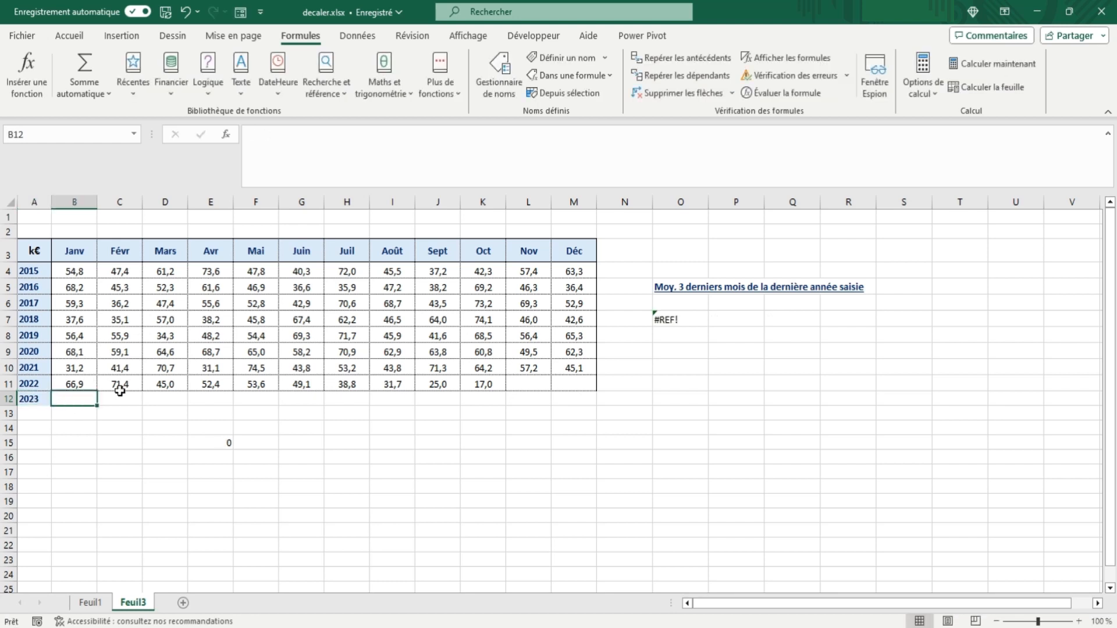
Step: Wrap the O7 formula in SI, testing NBVAL(LigneD)>=3, with the existing DECALER as the true value and LigneD as the false value
left_click(675, 321)
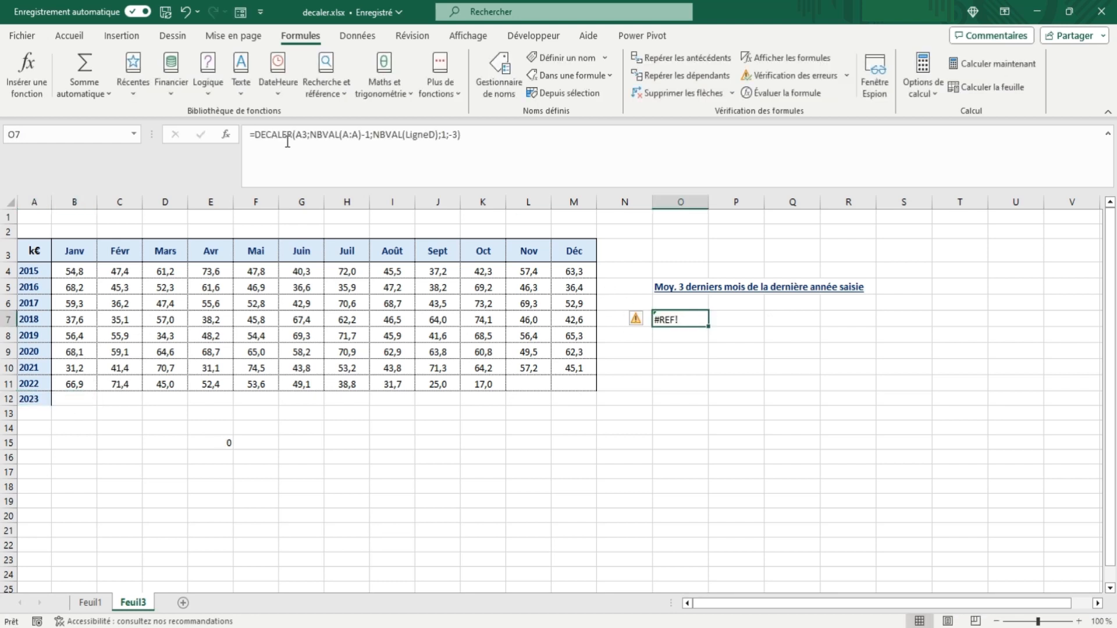
left_click(258, 134)
type("si(n")
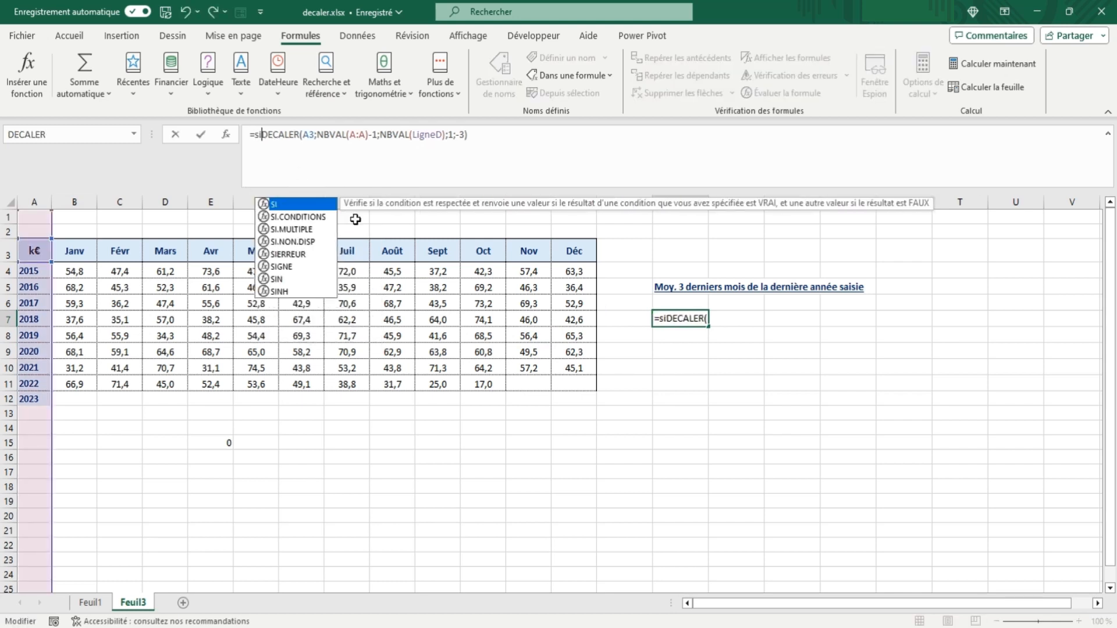
type("bval(ligne")
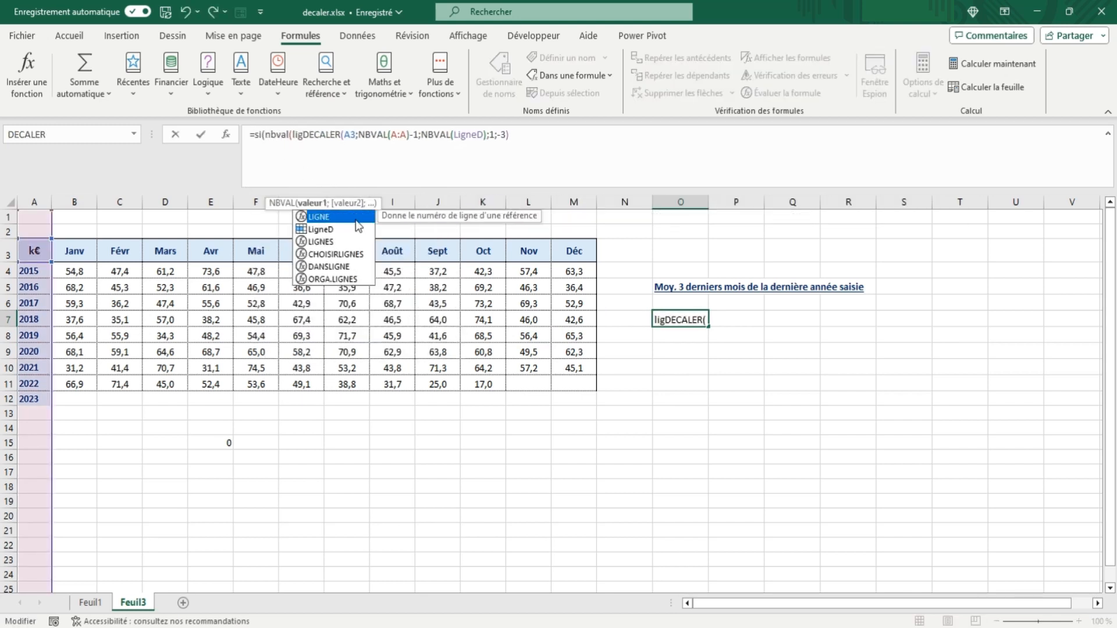
type("d)>")
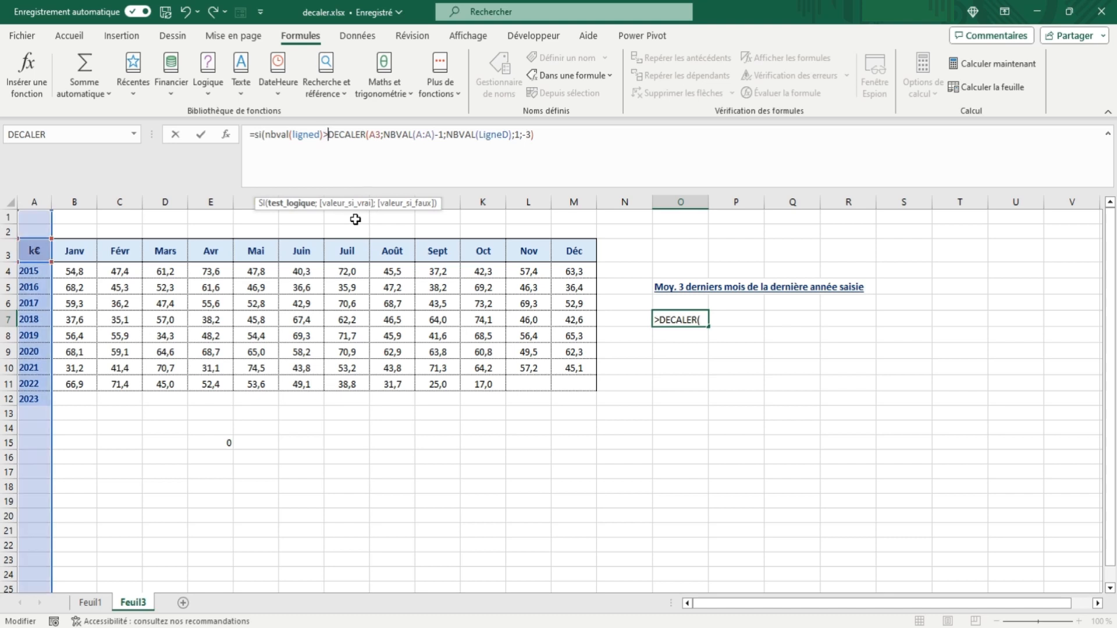
type("=3;")
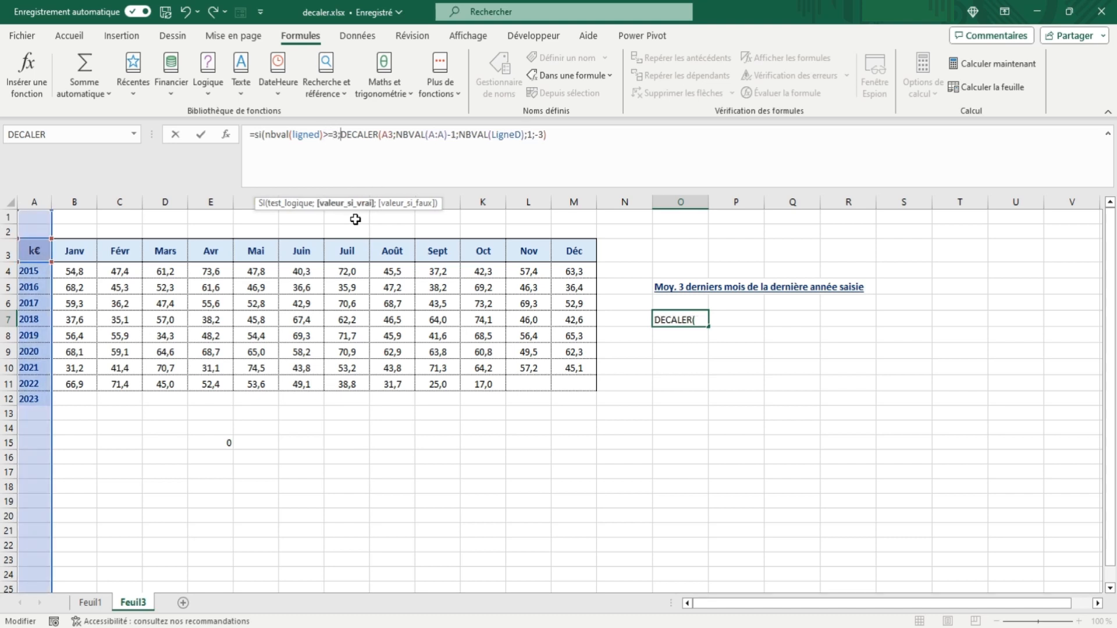
left_click(559, 138)
type(";ligned")
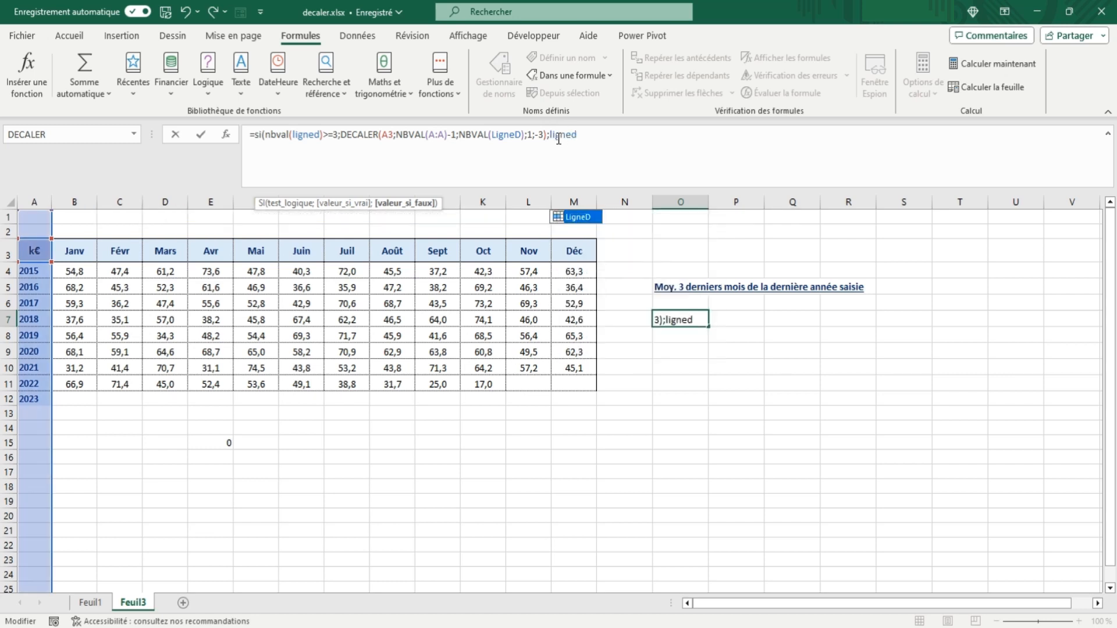
type(")")
key("Tab")
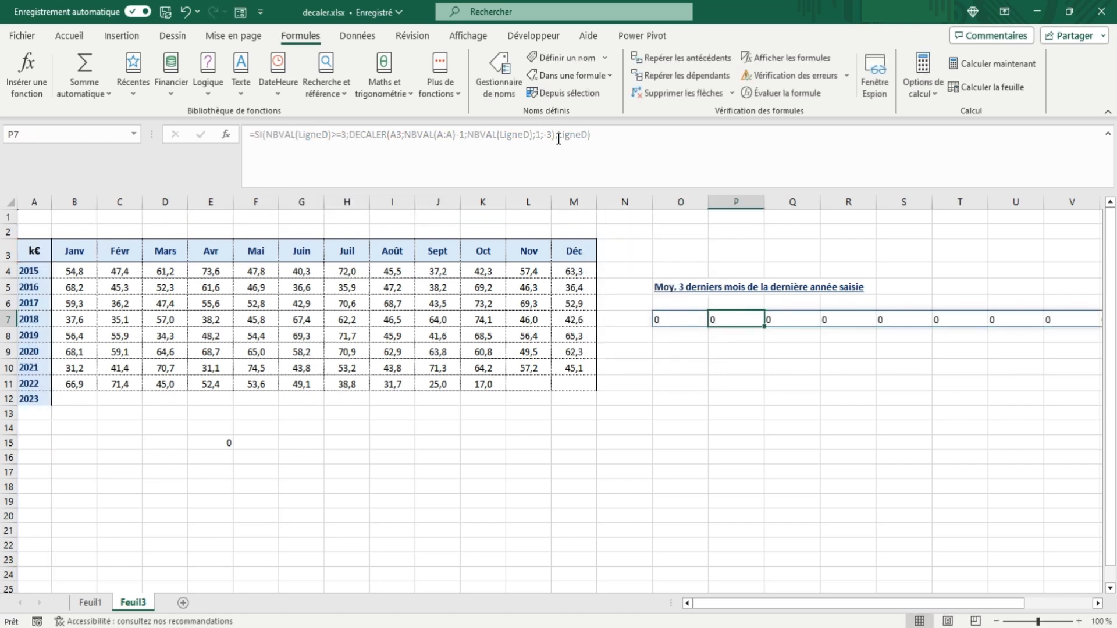
Step: Change the false value of the SI formula in O7 to MOYENNE(LigneD)
left_click(663, 319)
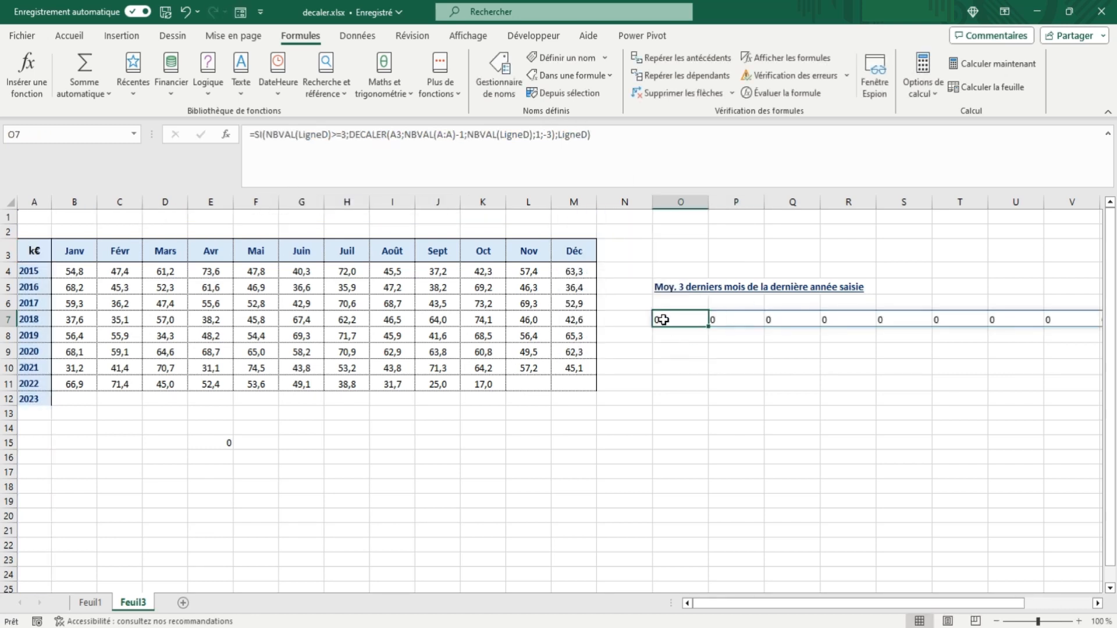
left_click(562, 133)
type("moyenne(LigneD")
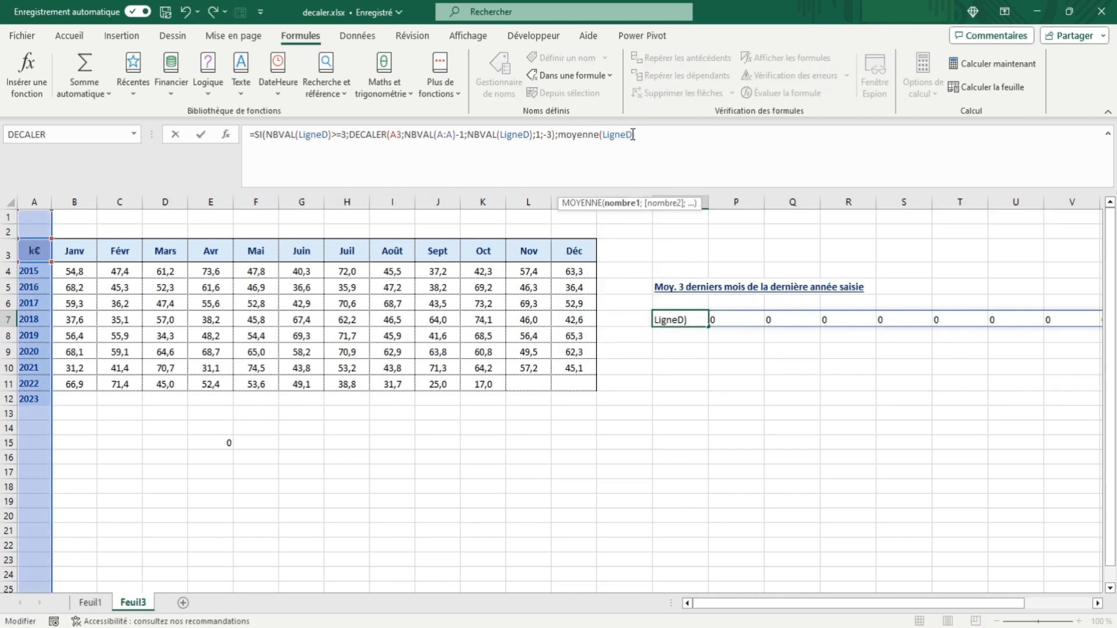
type(")")
key("Tab")
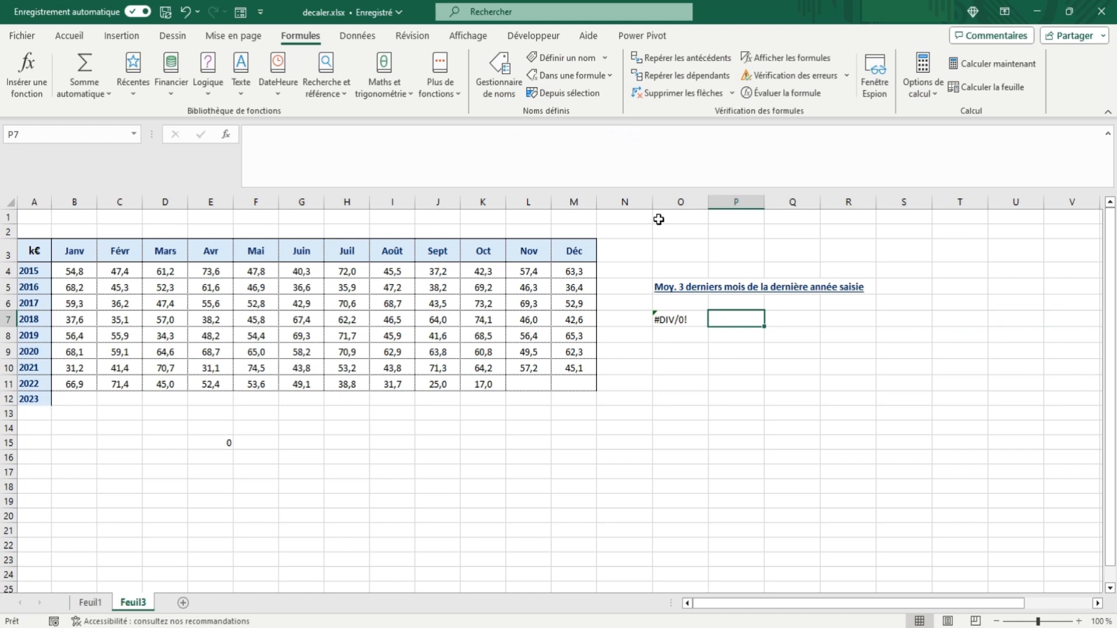
Step: Wrap MOYENNE(LigneD) in the O7 formula in SIERREUR with 0 as the error value
left_click(675, 319)
left_click(559, 135)
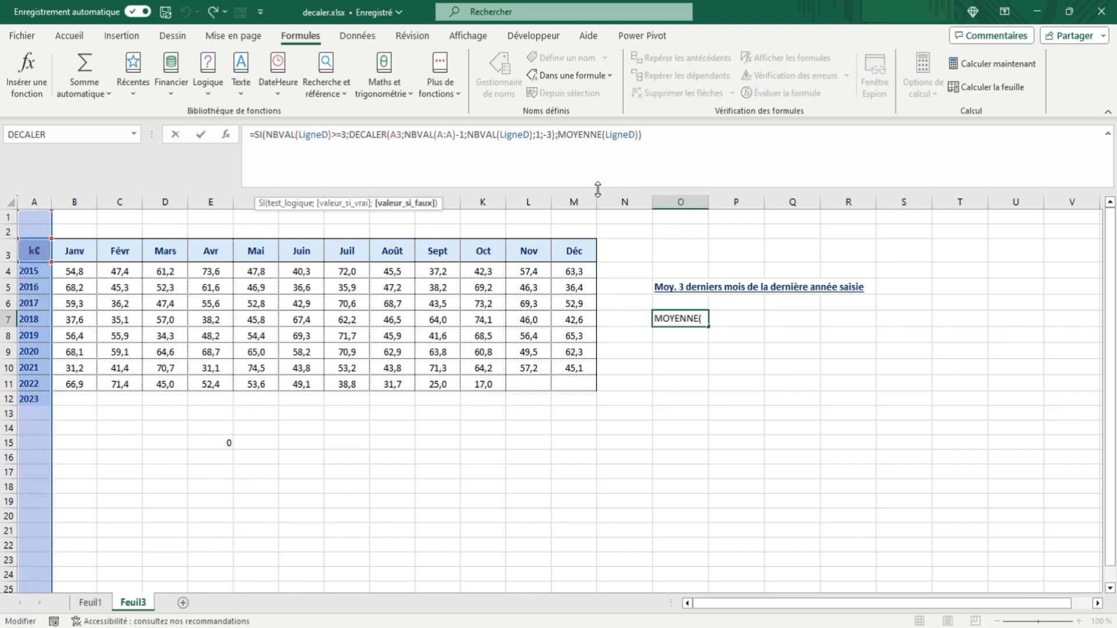
type("sierreur")
key("Tab")
left_click(714, 142)
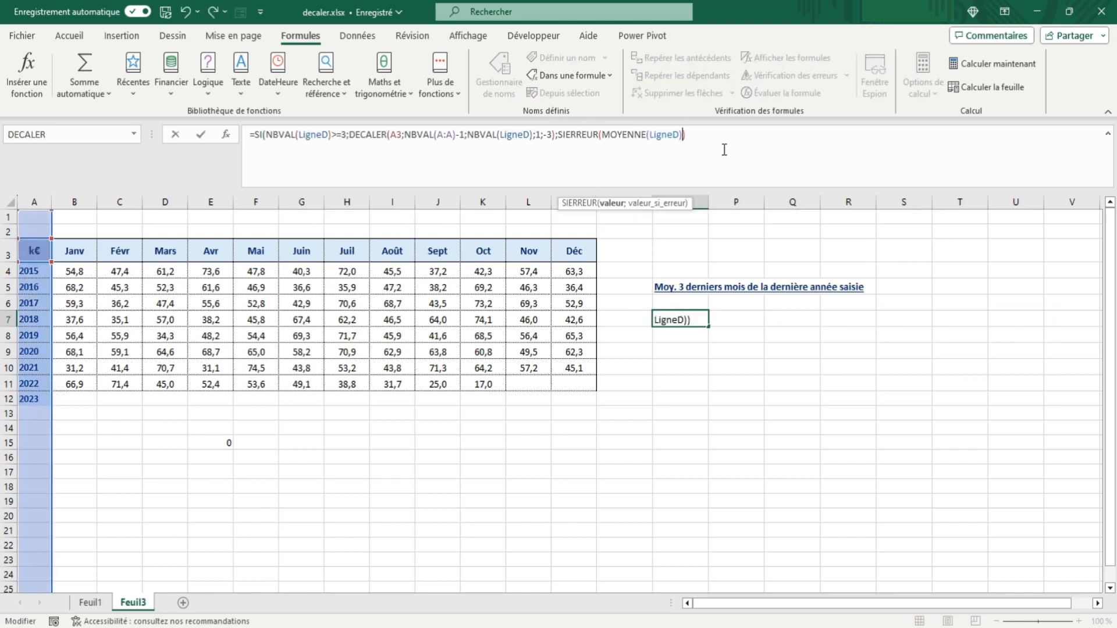
type(";0")
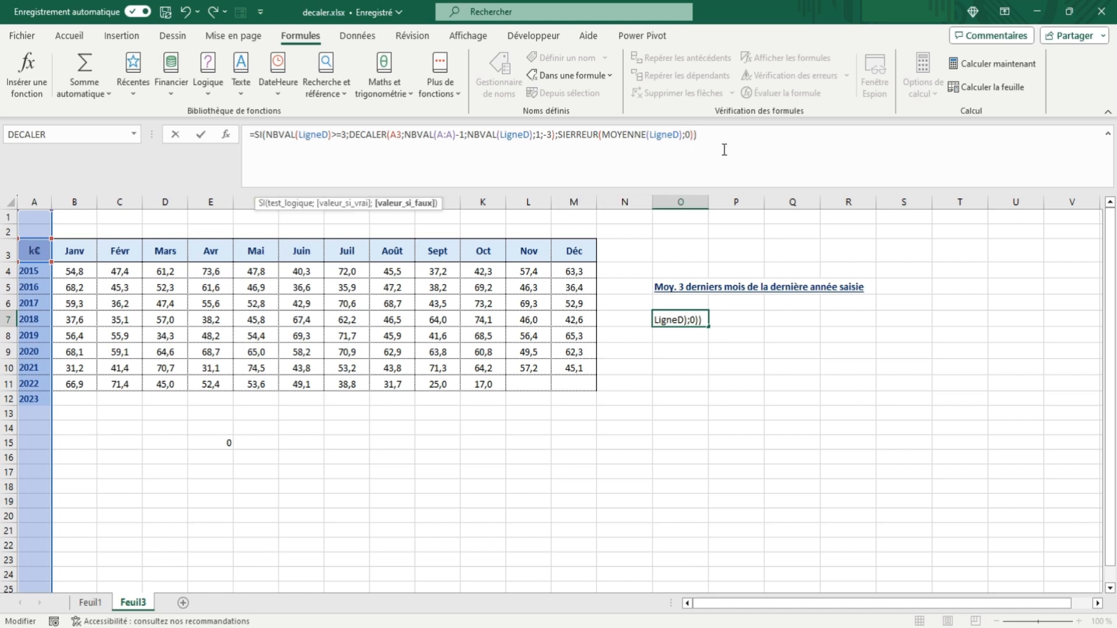
key("Return")
Step: Enter 25, 30 and 31 for January to March 2023 in B12:D12
left_click(80, 400)
type("25")
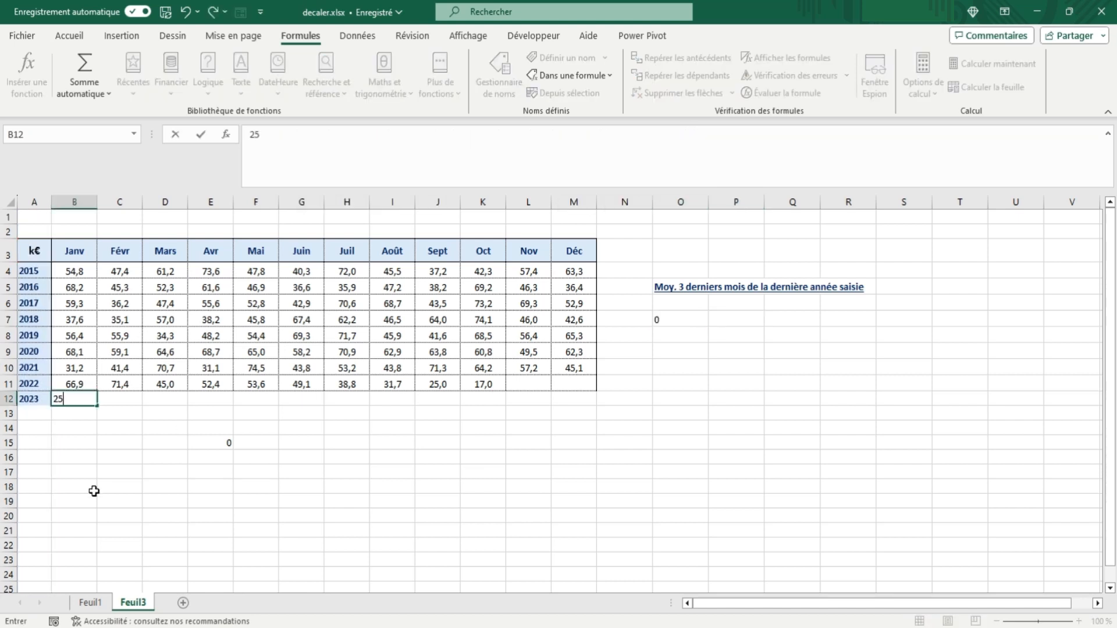
key("Tab")
type("30")
key("Tab")
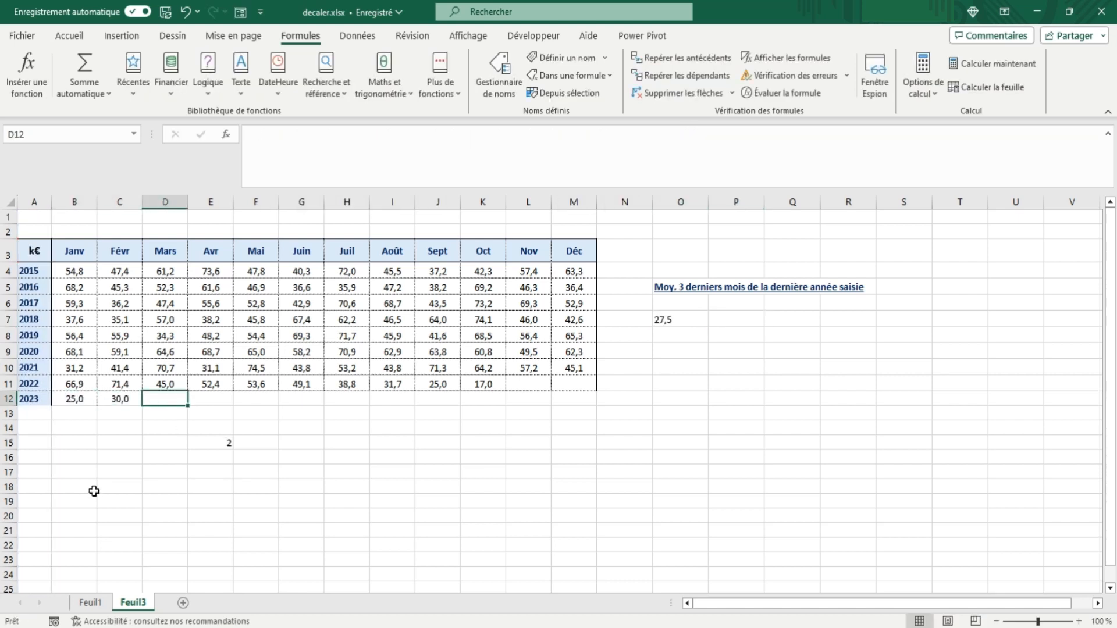
type("31")
key("Tab")
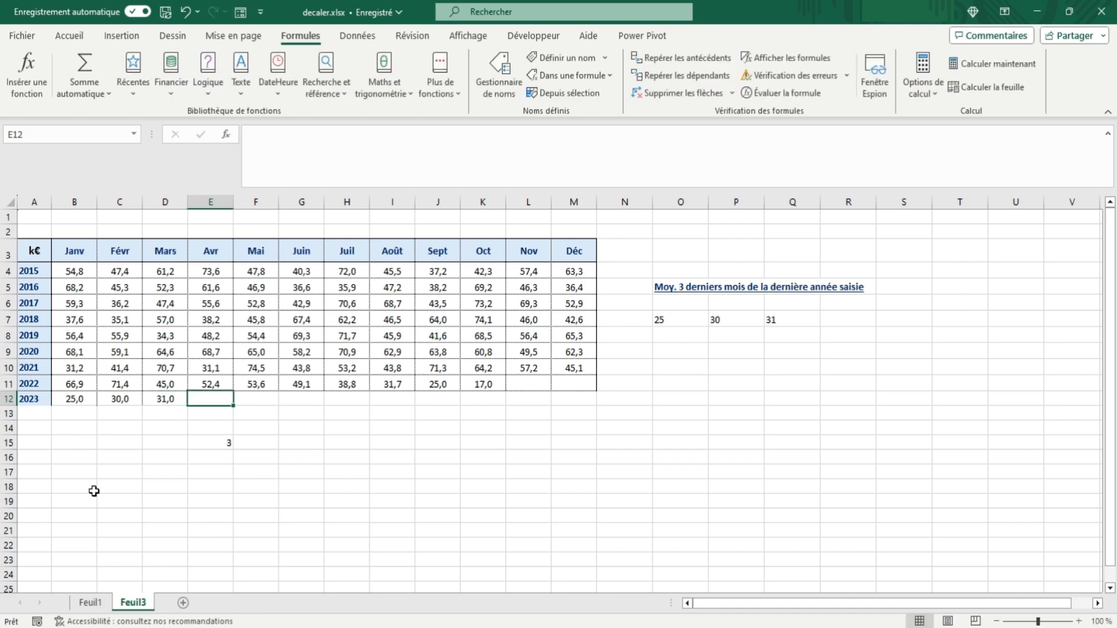
Step: Wrap the DECALER part that serves as the true value of the O7 formula in MOYENNE
left_click(665, 317)
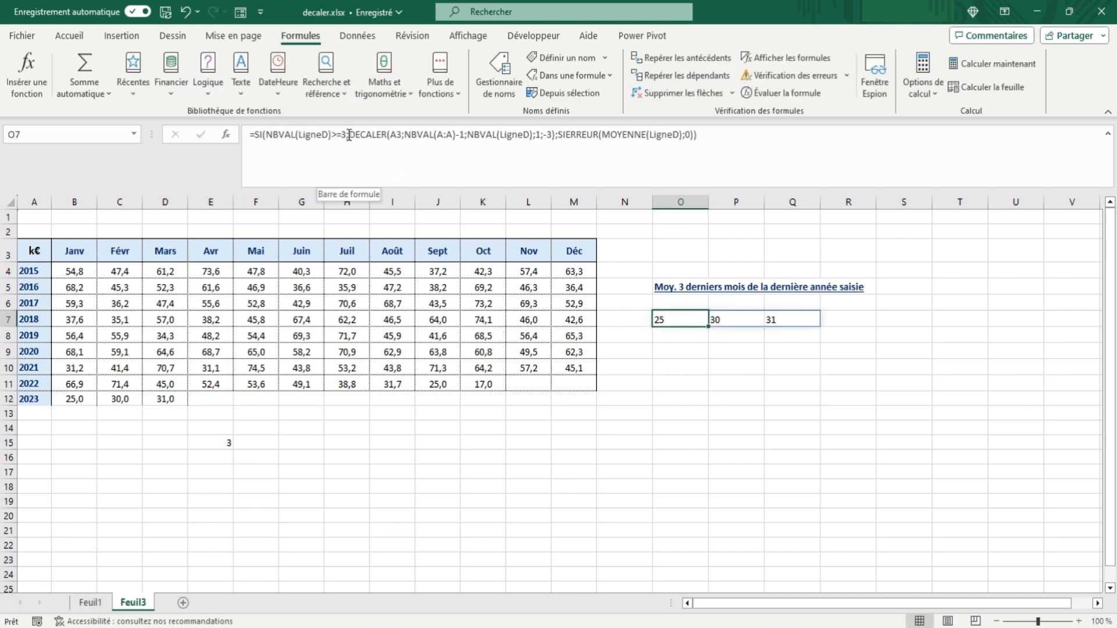
left_click(348, 135)
type("moyenne(")
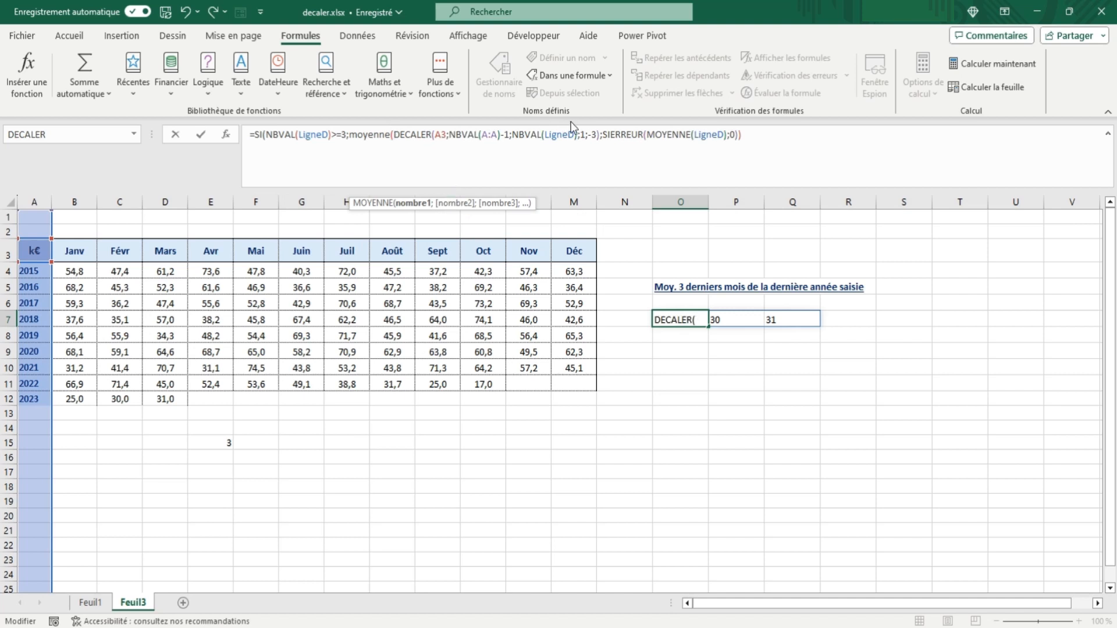
left_click(599, 135)
type(")")
key("Tab")
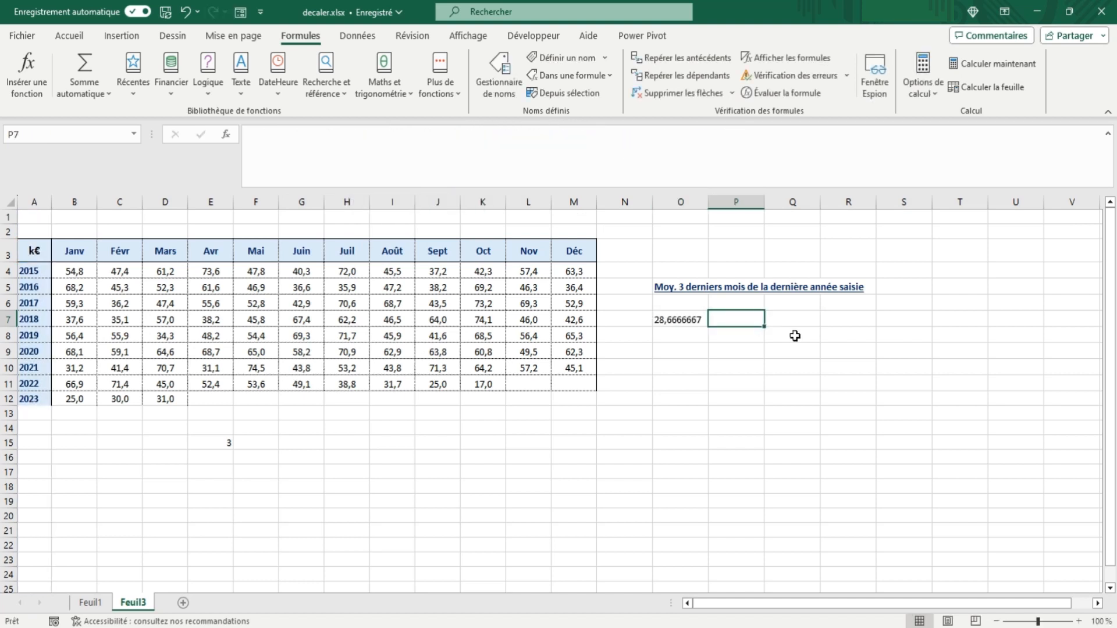
Step: Enter 32 for April 2023 in E12 to test the O7 average
left_click(210, 399)
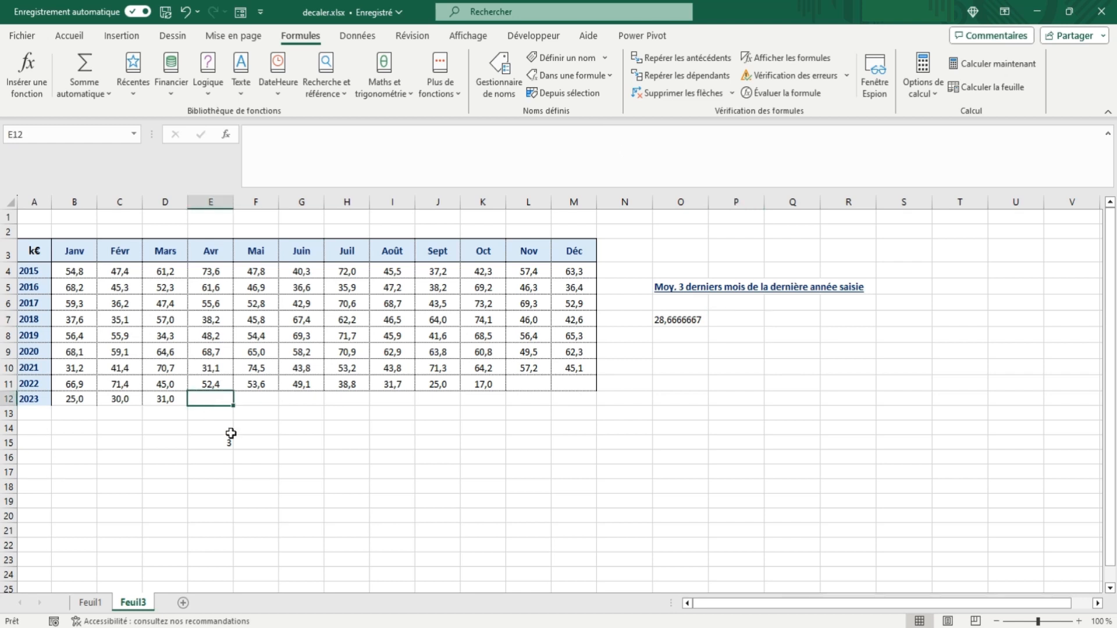
type("32")
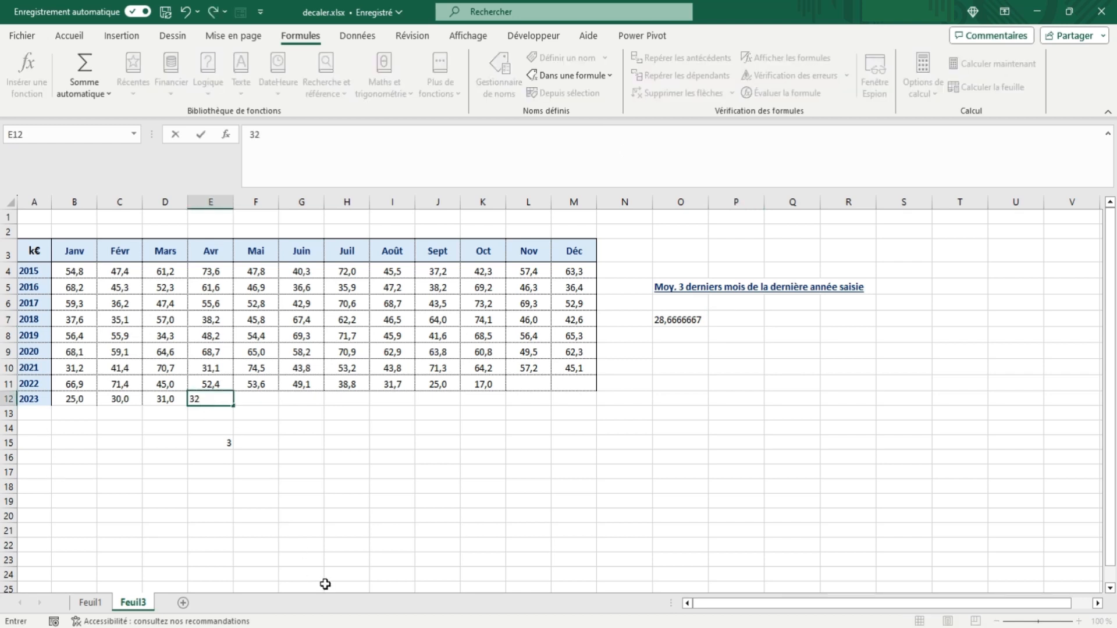
key("Tab")
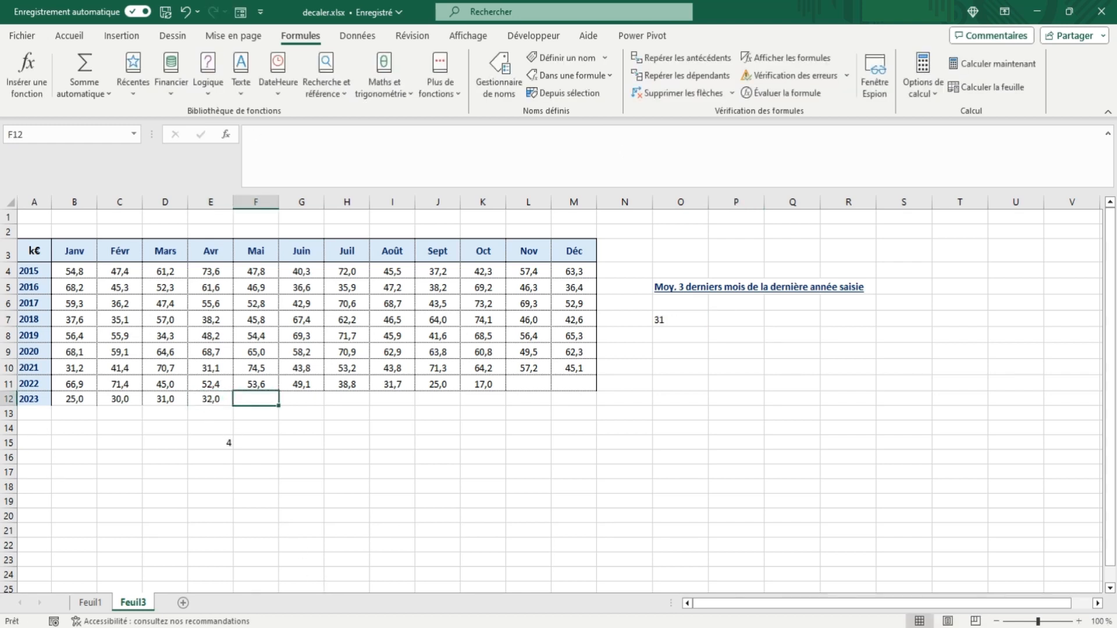